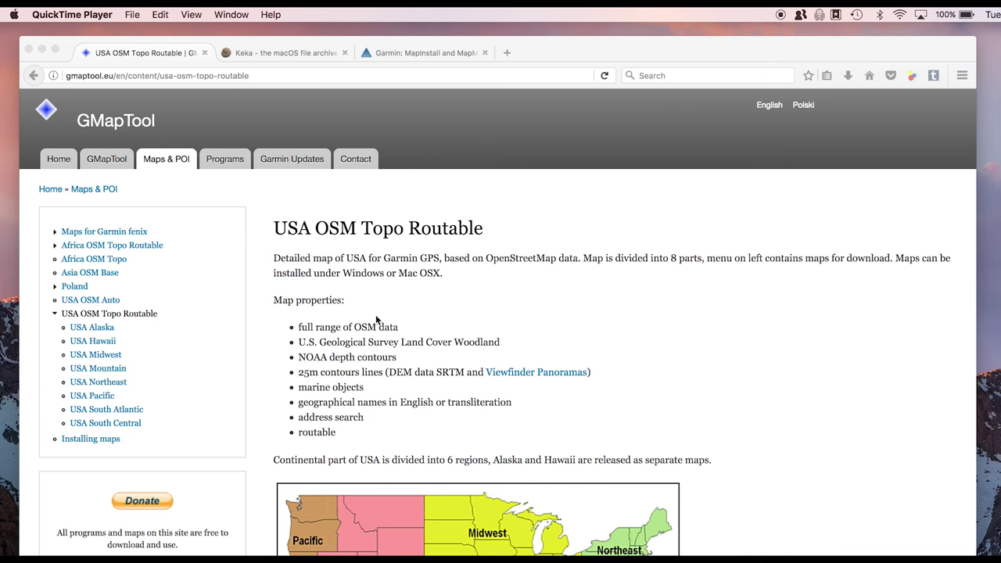
Go to the USA South Central OSM Topo Routable page (Version 25, April 2017) from the sidebar
scroll(389, 313, down, 1)
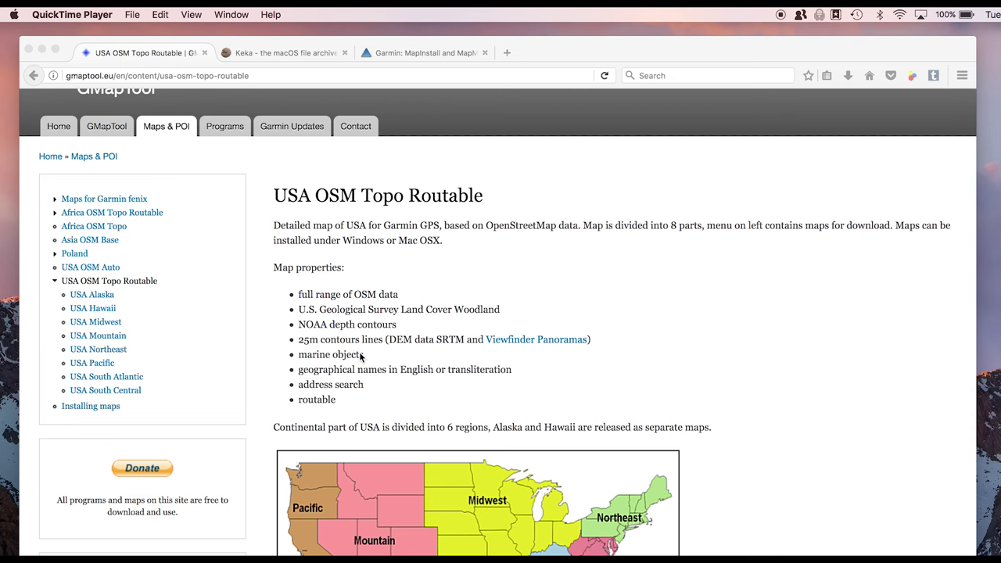
scroll(361, 357, down, 1)
scroll(361, 357, down, 2)
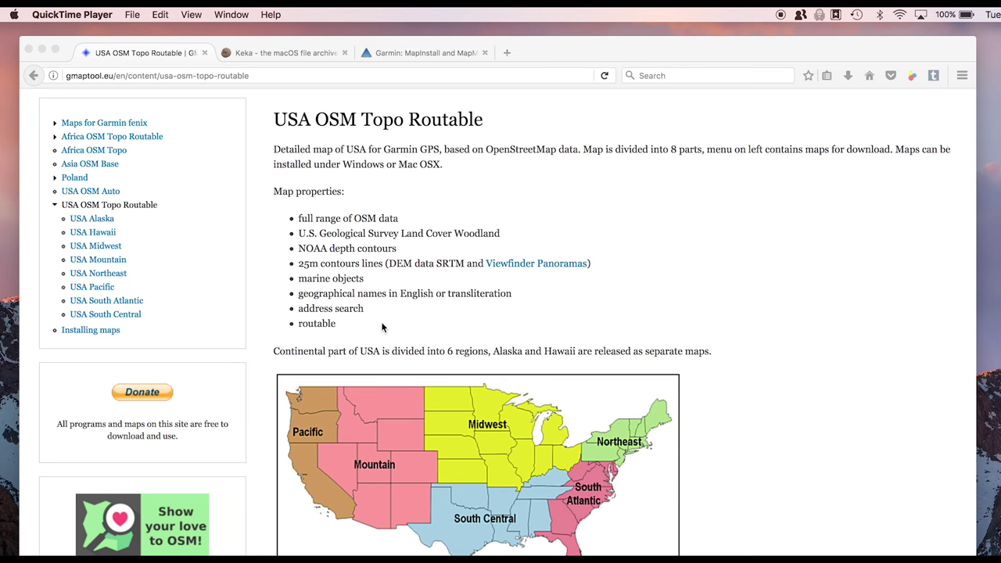
scroll(382, 327, down, 2)
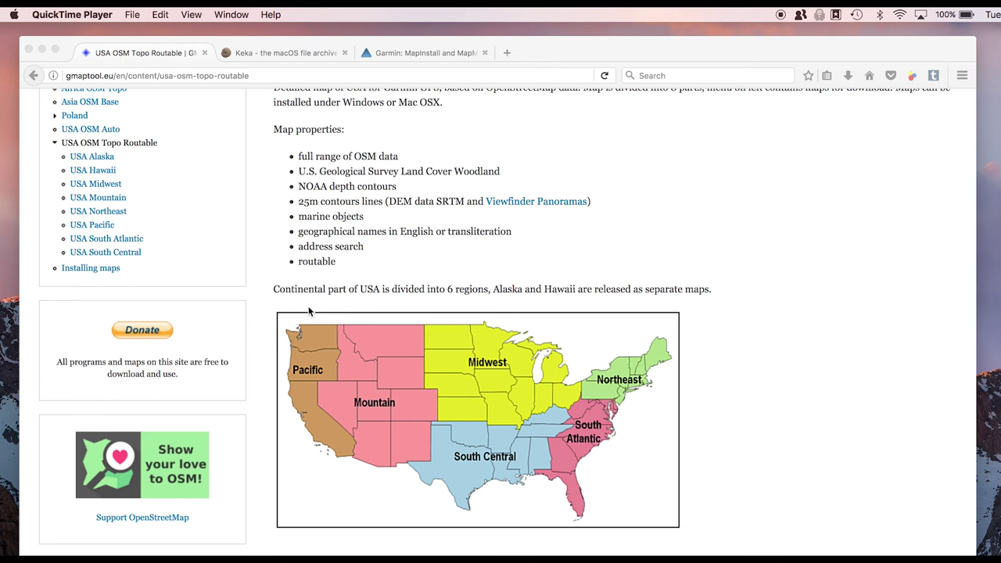
scroll(186, 281, up, 1)
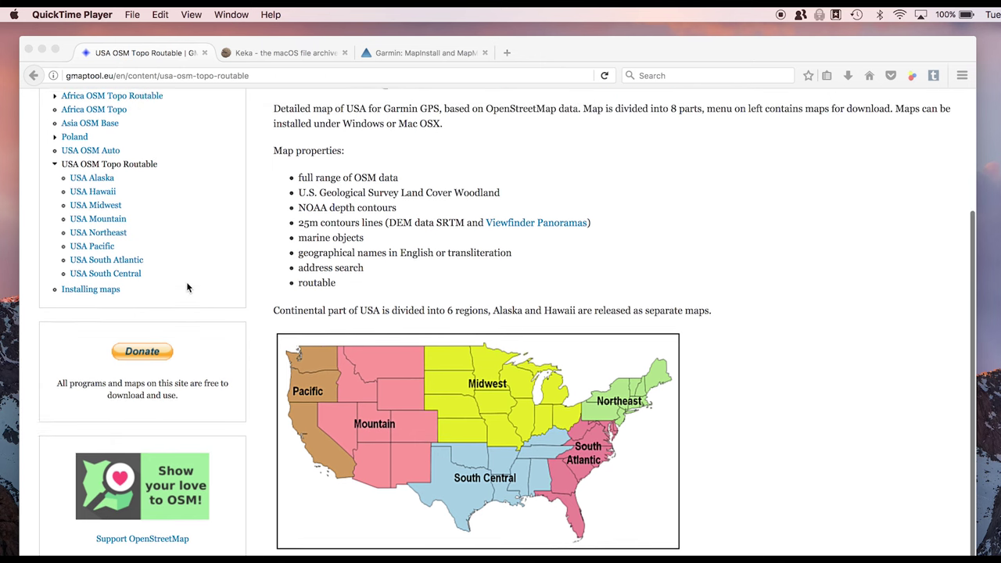
scroll(187, 287, up, 2)
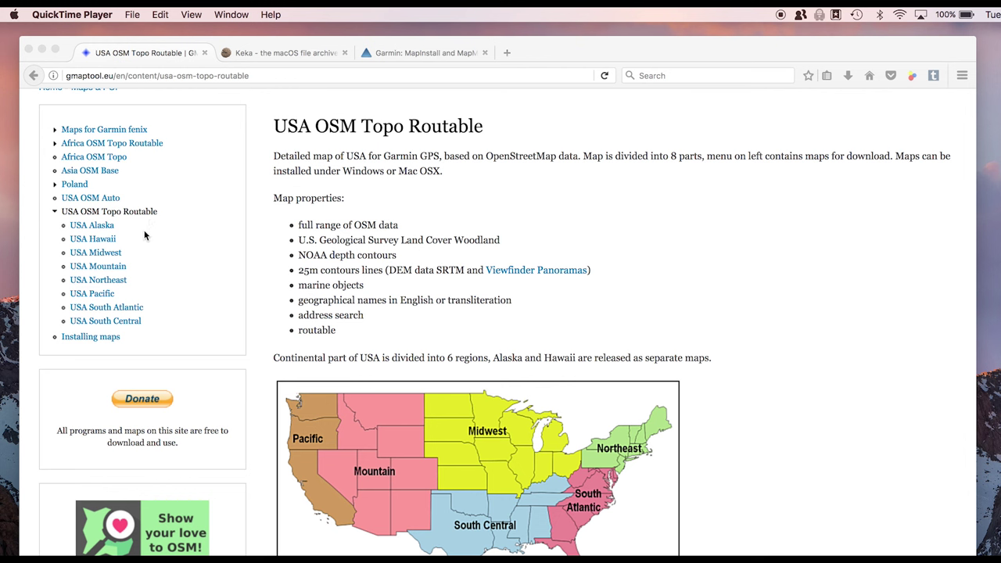
click(169, 321)
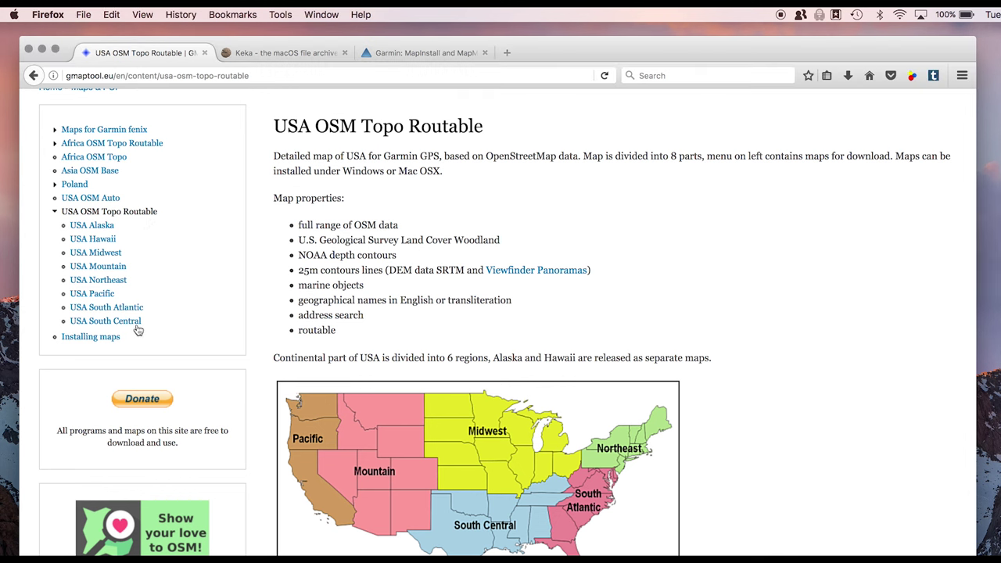
click(134, 326)
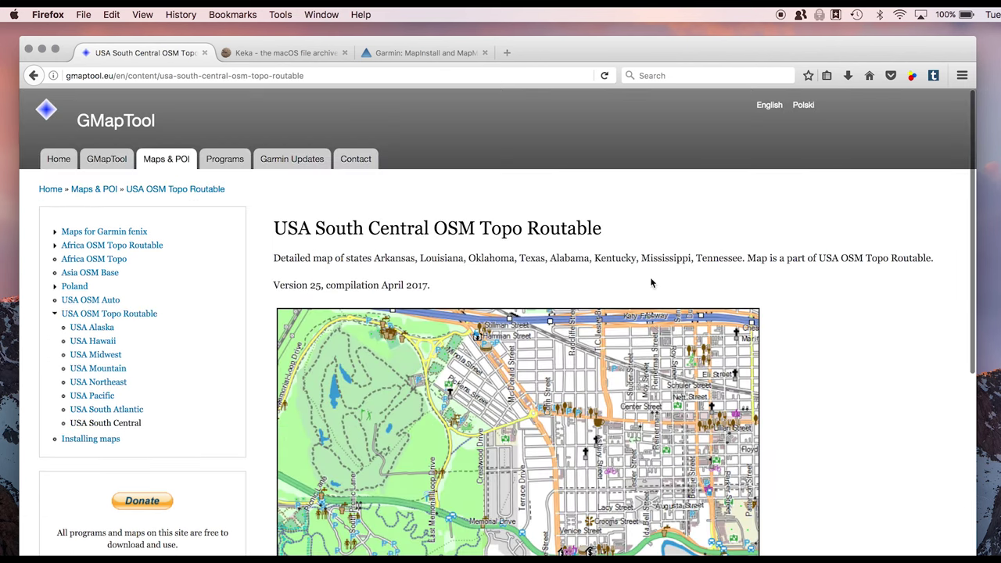
Save the 1.01 GB US_South_Central_OSM_Topo_v25a.7z archive to the computer
scroll(650, 277, down, 3)
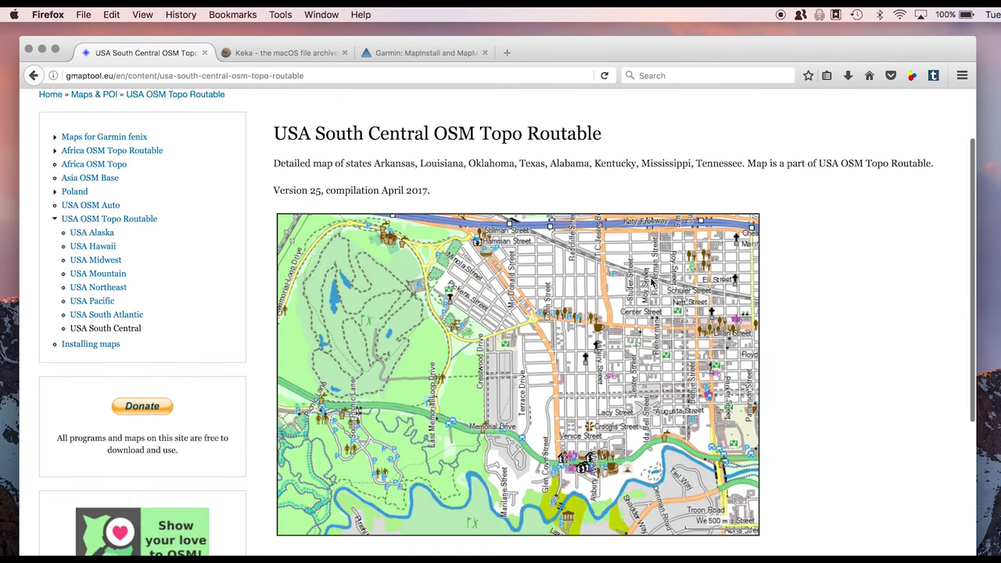
scroll(650, 276, down, 3)
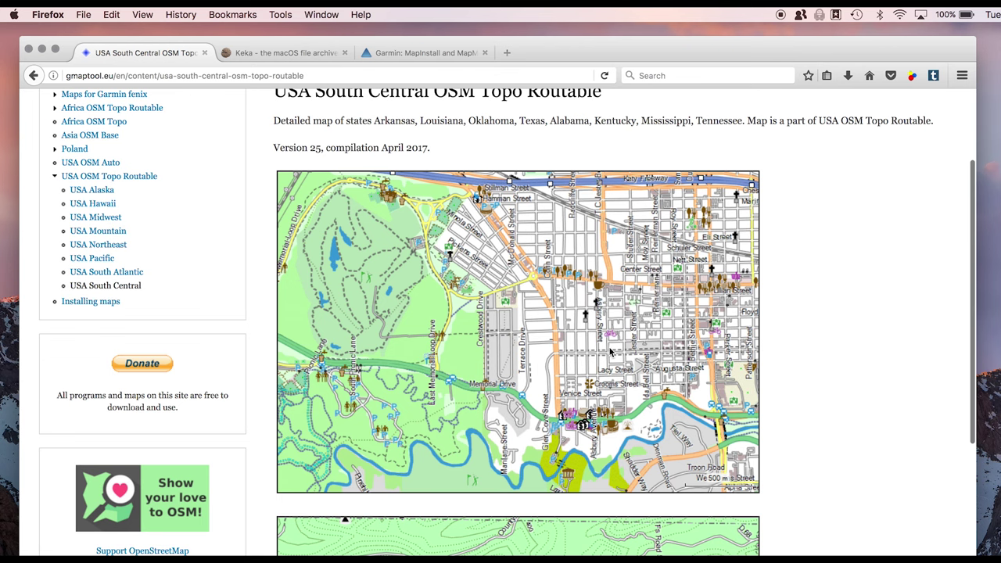
scroll(611, 352, down, 3)
scroll(610, 352, down, 5)
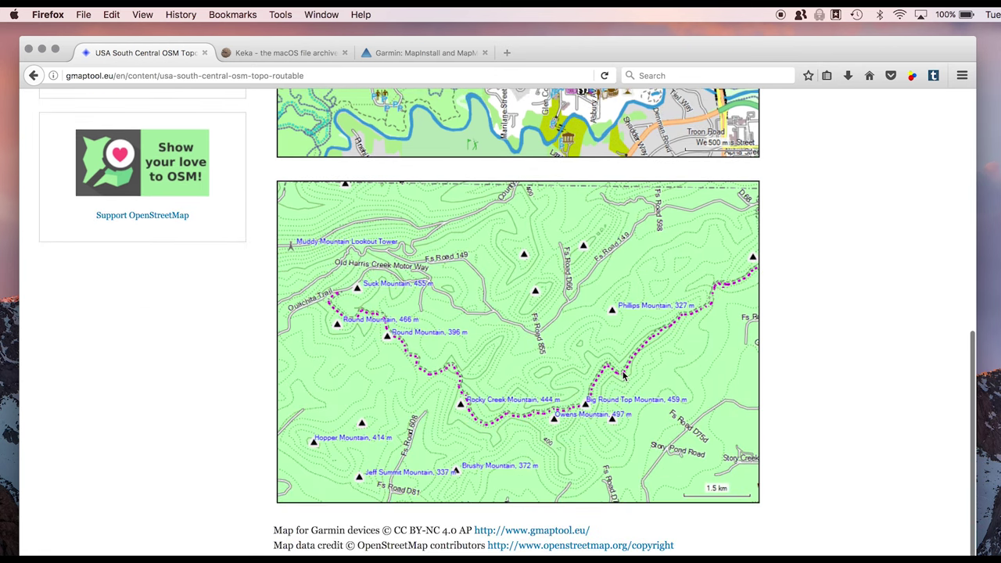
scroll(623, 377, down, 3)
scroll(623, 377, down, 1)
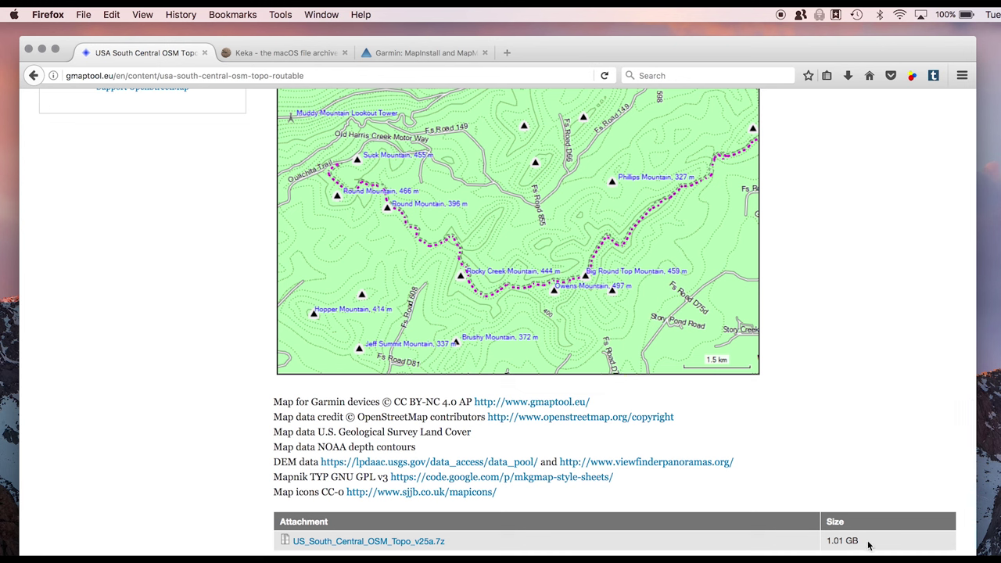
drag(870, 546, 823, 545)
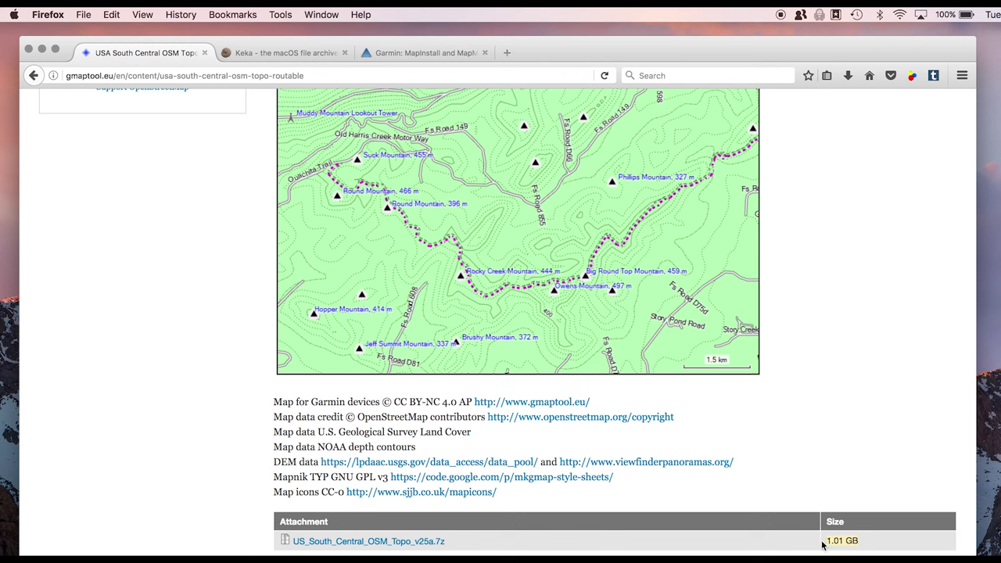
click(413, 547)
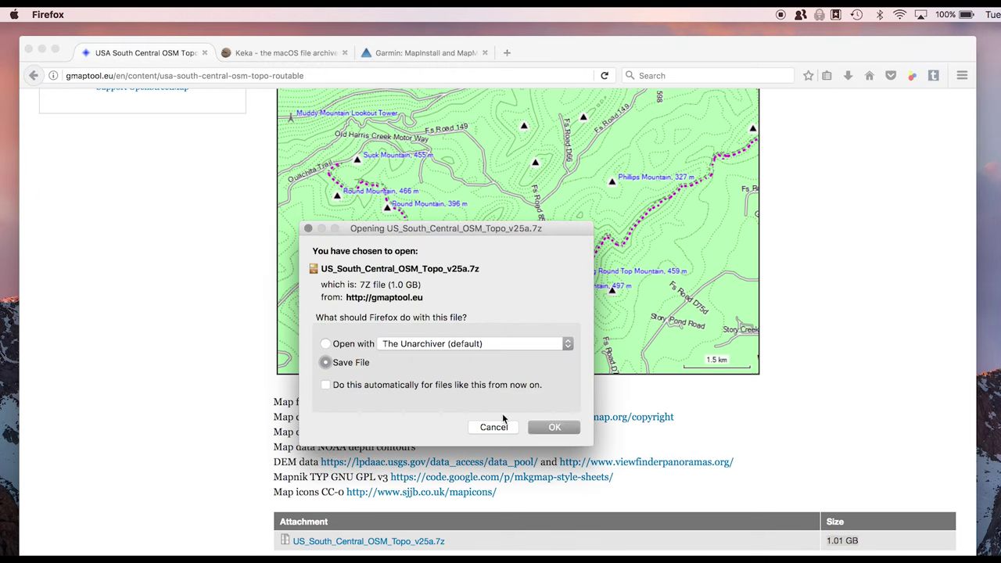
click(543, 428)
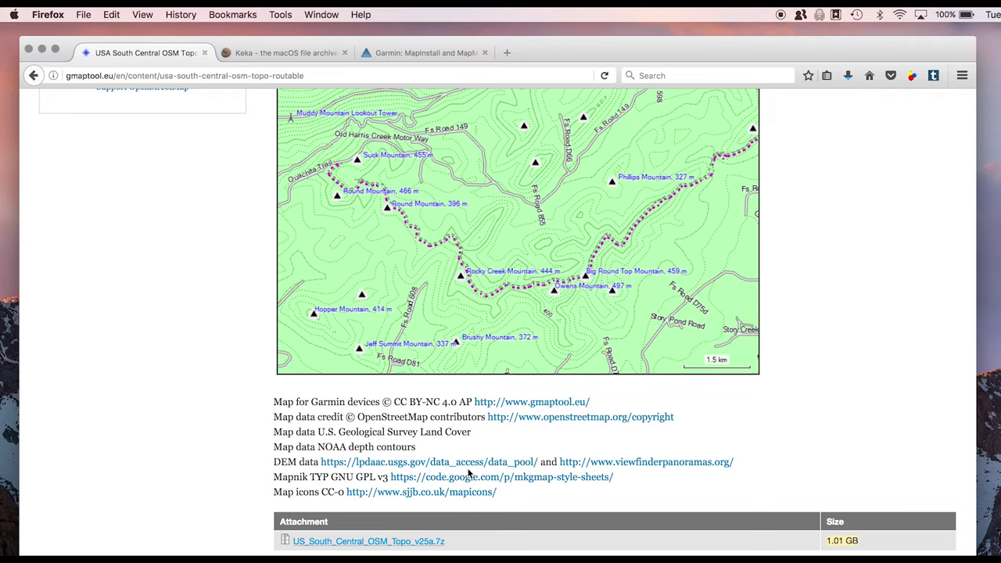
Go to GMapTool's Installing maps instructions page
scroll(469, 473, up, 5)
scroll(469, 473, up, 3)
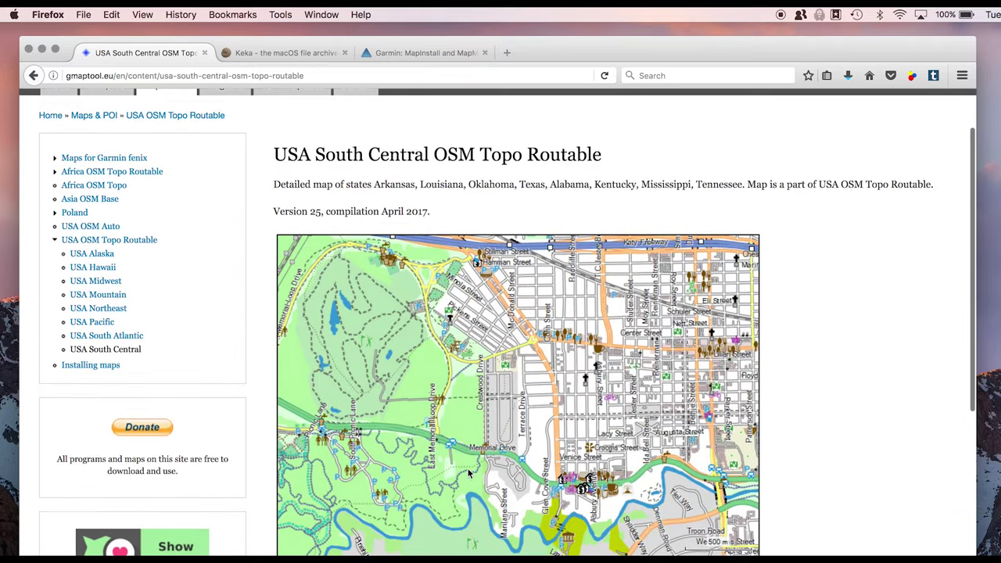
scroll(199, 321, up, 1)
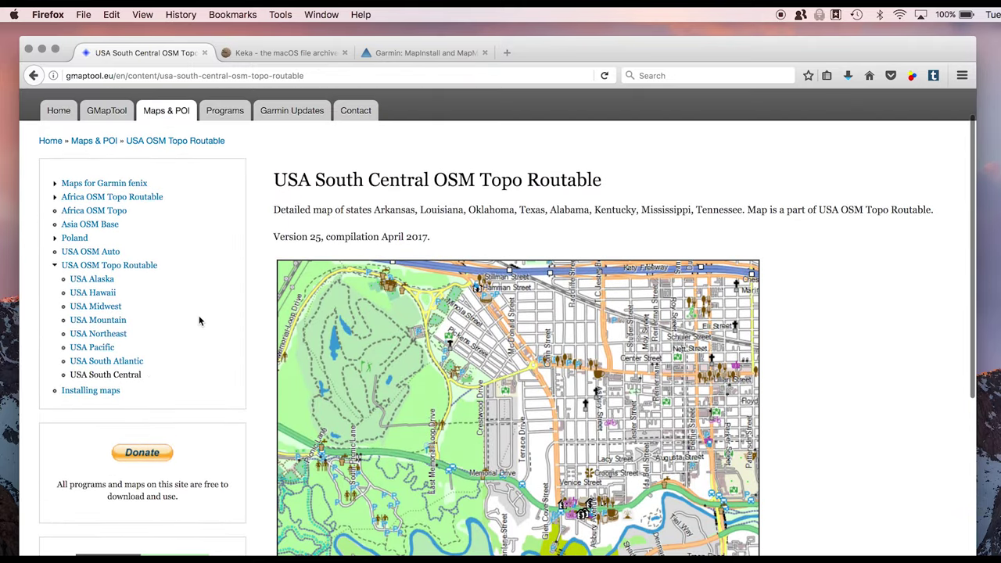
click(104, 393)
Highlight the note recommending Keka for unpacking on Mac OS X and check the Keka site
scroll(361, 391, down, 2)
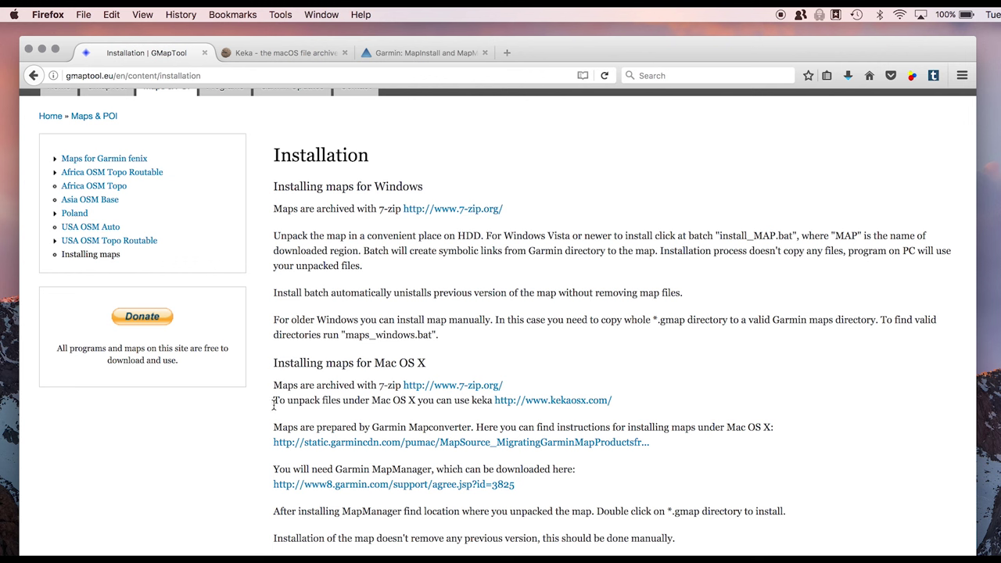
drag(276, 402, 612, 401)
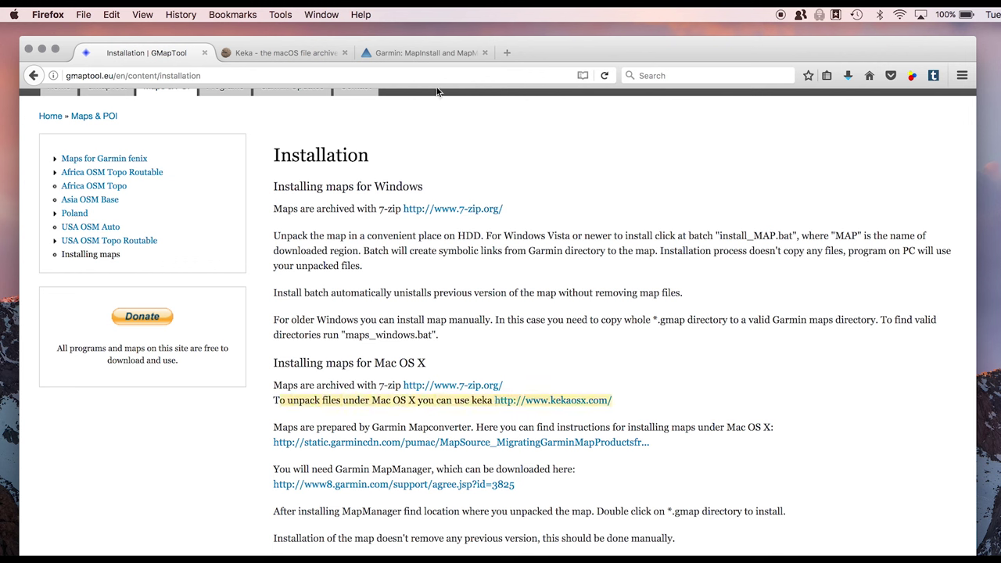
click(280, 53)
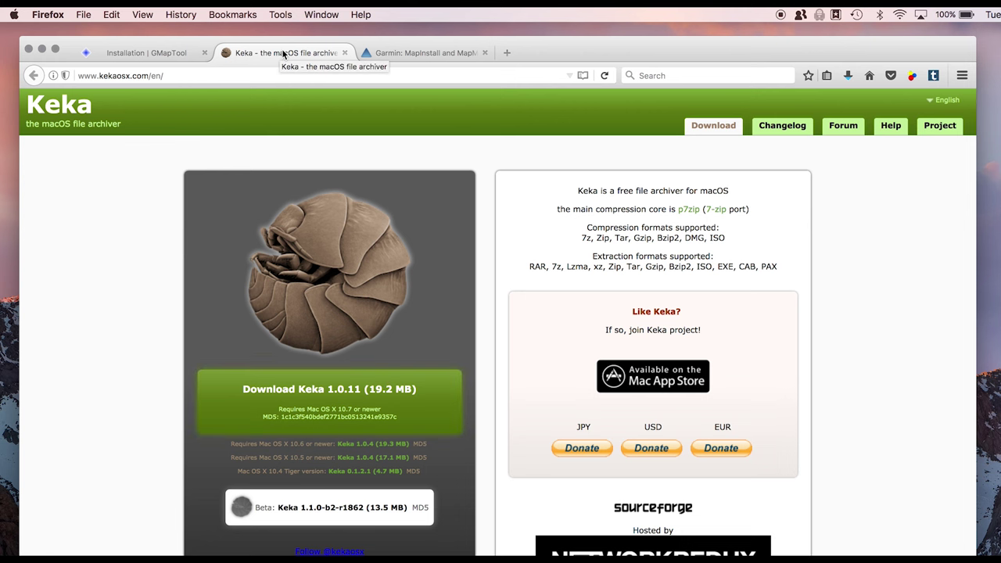
click(142, 50)
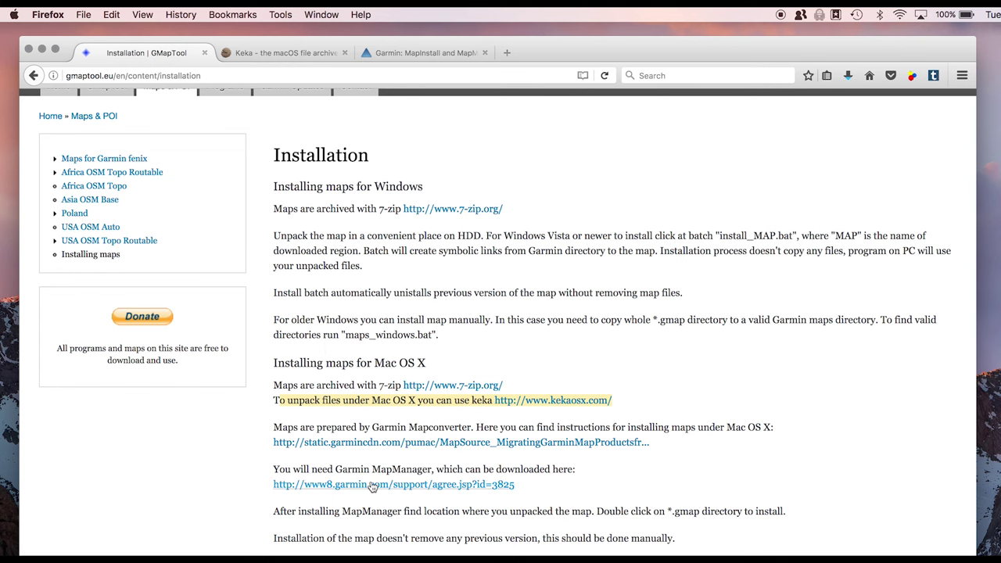
click(405, 49)
Accept the Garmin licence and save the MapInstall and MapManager for Mac 4.1.1 installer
scroll(419, 279, down, 5)
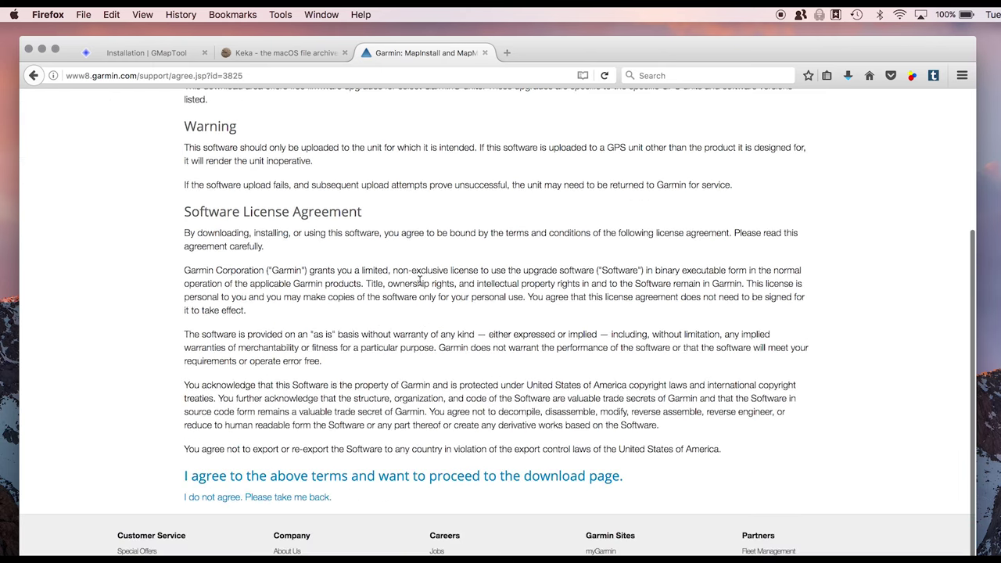
click(383, 477)
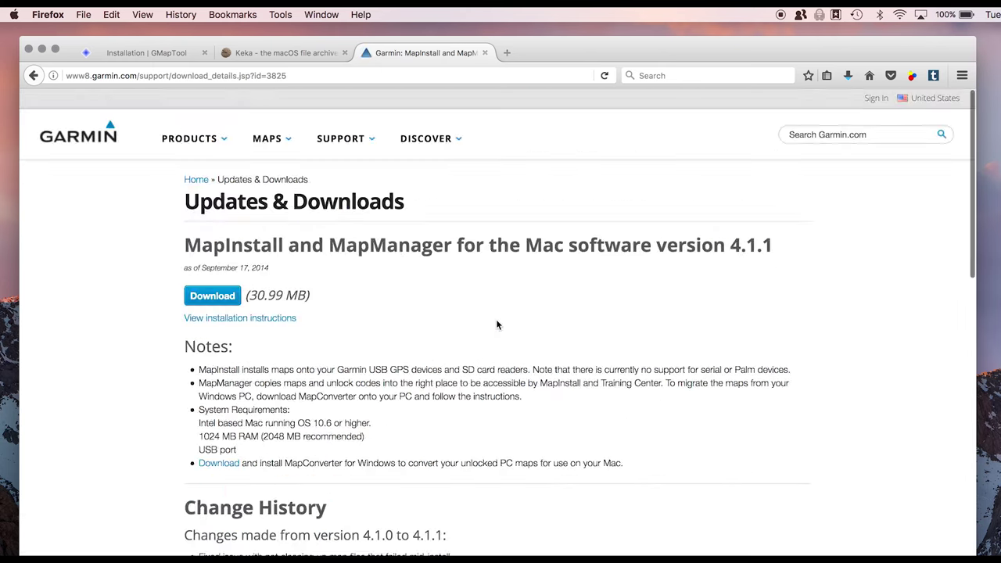
click(218, 300)
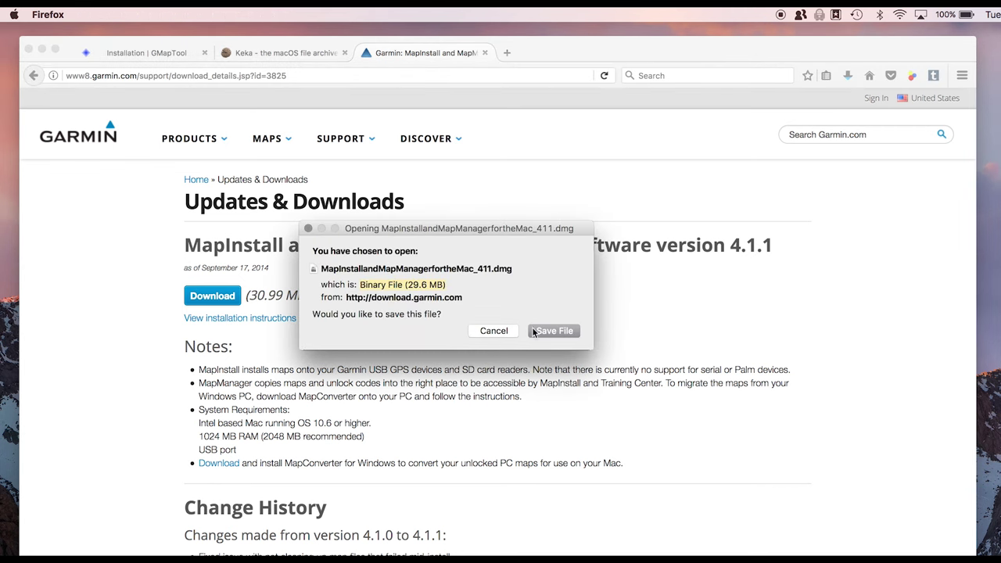
key(Return)
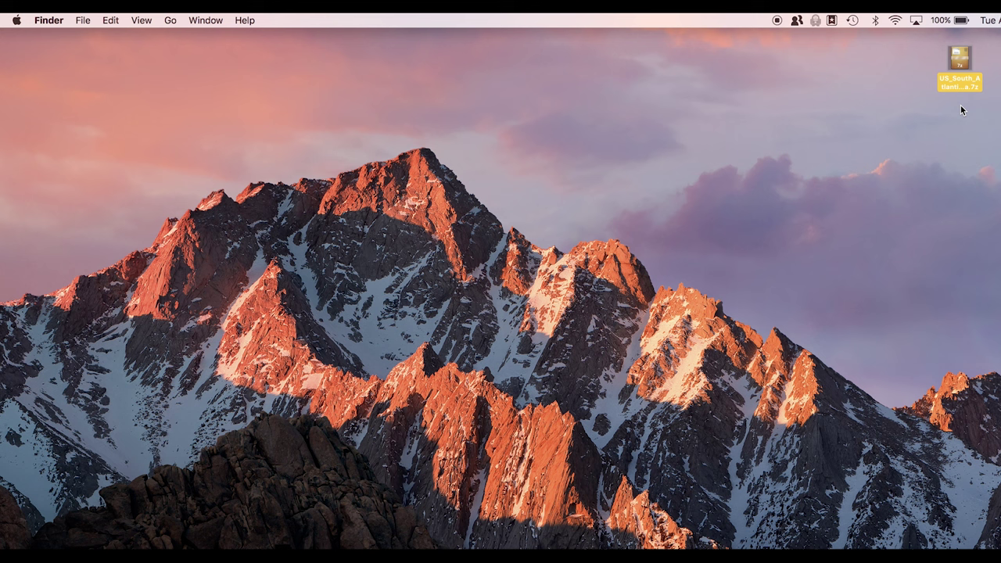
Extract US_South_Atlantic_OSM_Topo_v25a.7z and open the resulting folder in Finder
double_click(960, 65)
click(959, 117)
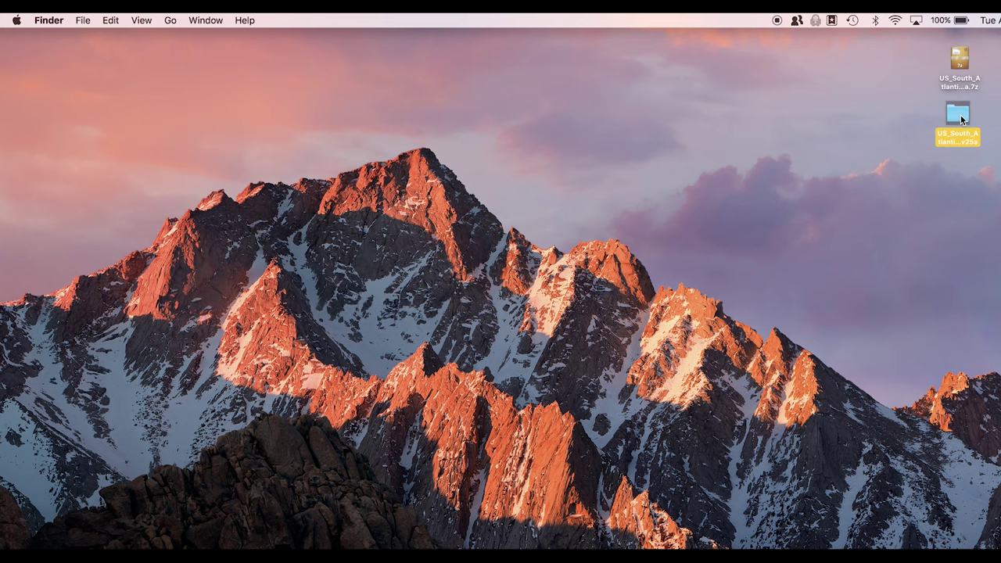
double_click(959, 122)
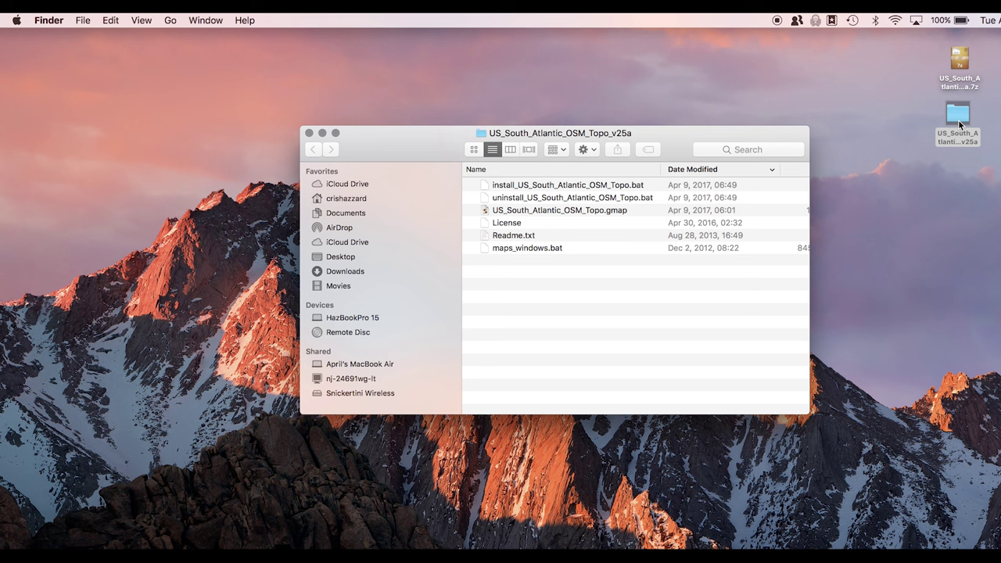
Confirm Garmin MapInstall and Garmin MapManager are in Applications, then close the Finder window
click(635, 213)
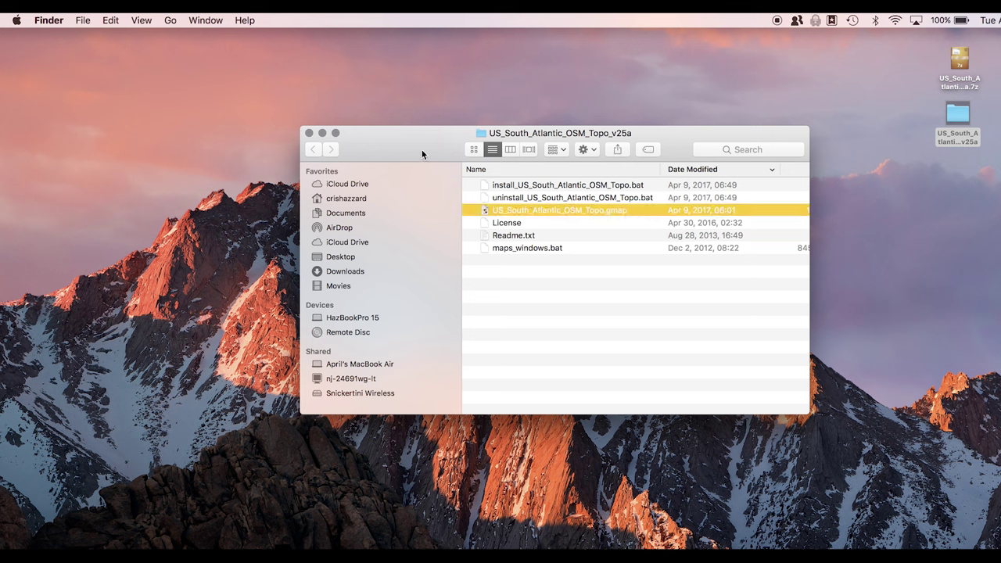
click(254, 240)
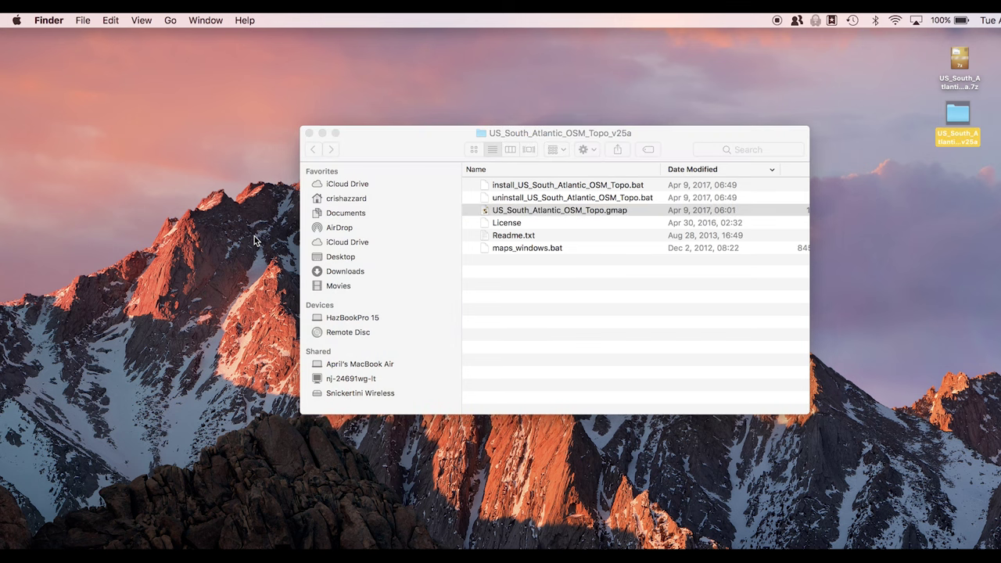
key(shift+super+a)
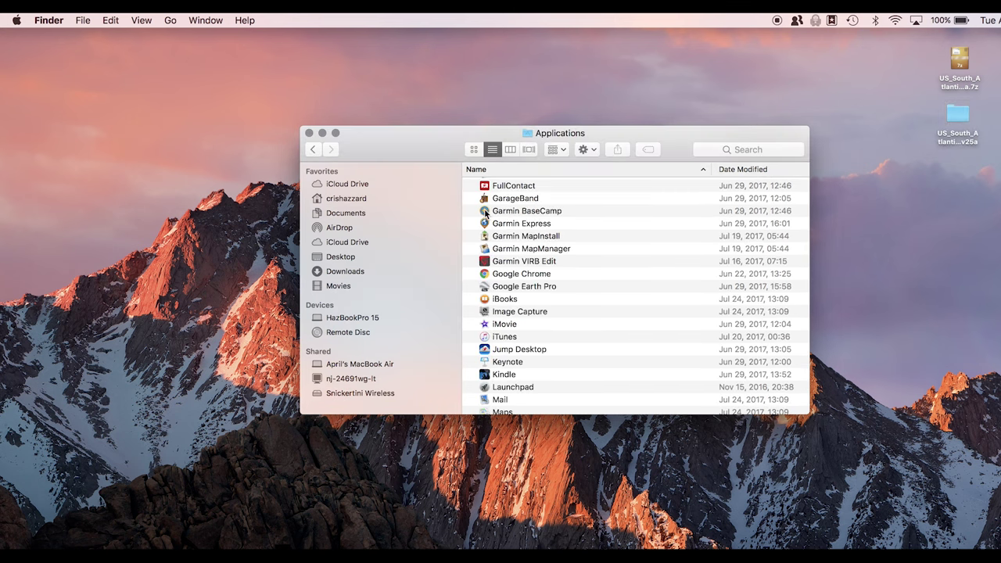
click(557, 237)
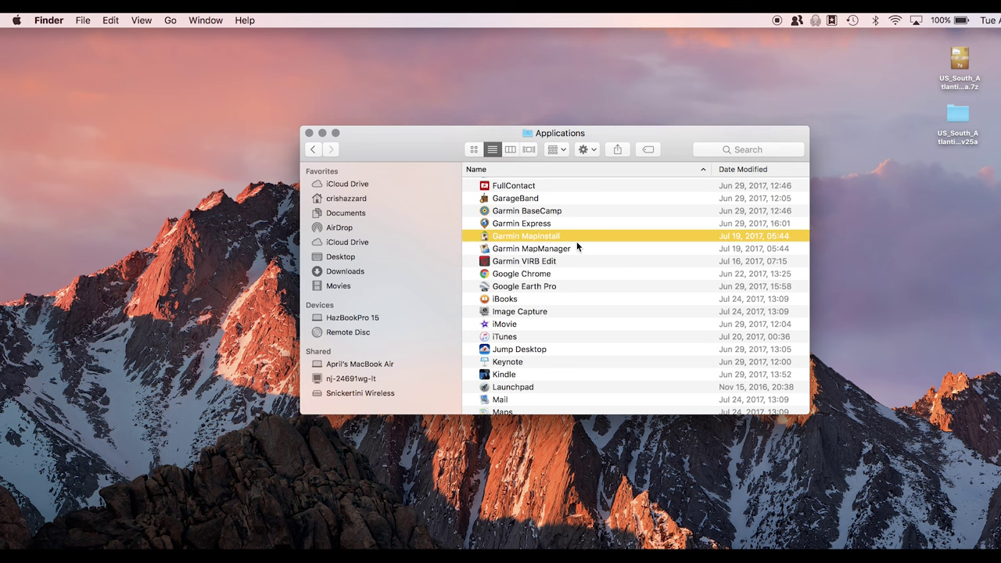
click(575, 249)
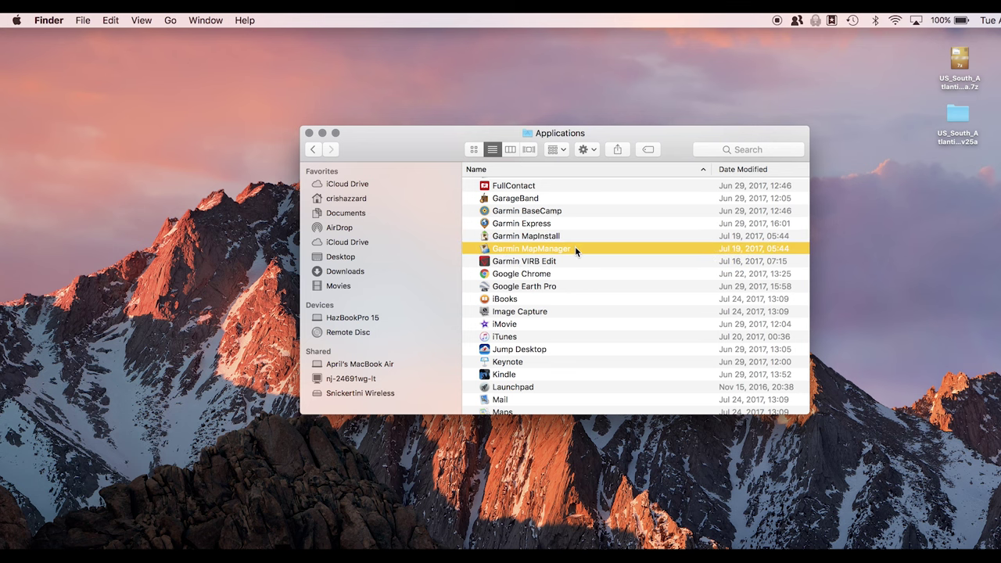
key(super+w)
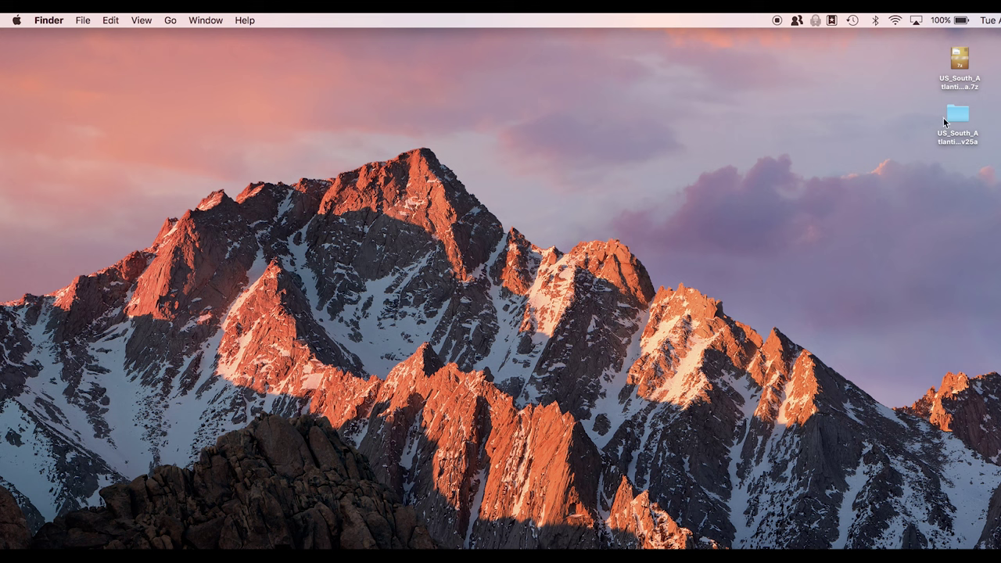
key(super+space)
Launch Garmin MapManager through a Spotlight search for 'mapm'
text(mail)
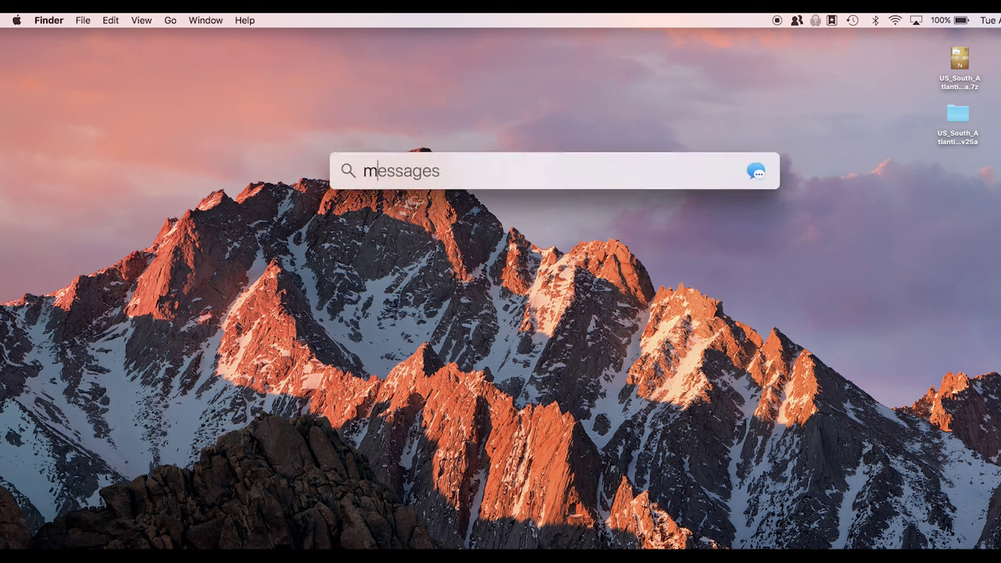
key(BackSpace)
key(BackSpace)
text(pm)
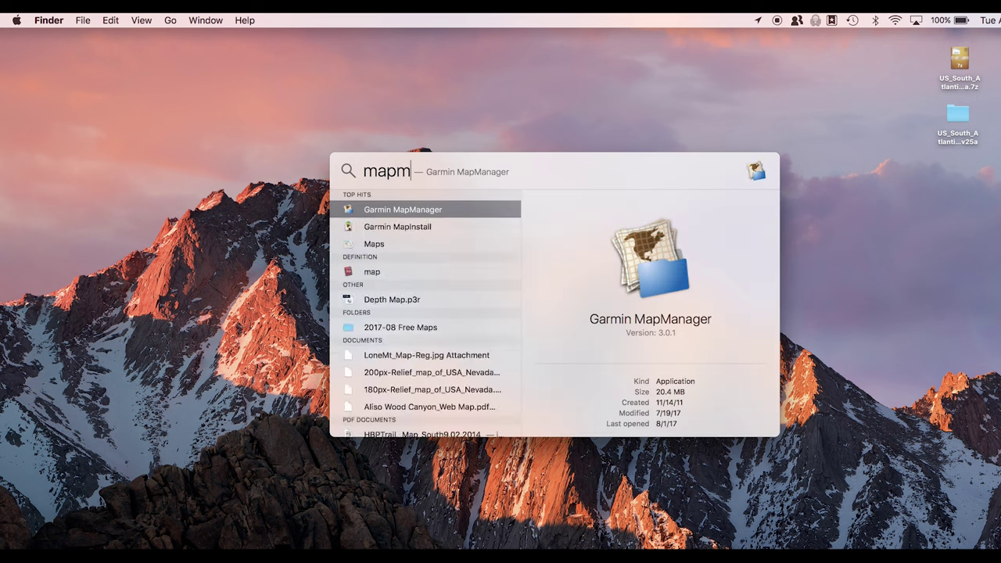
key(Return)
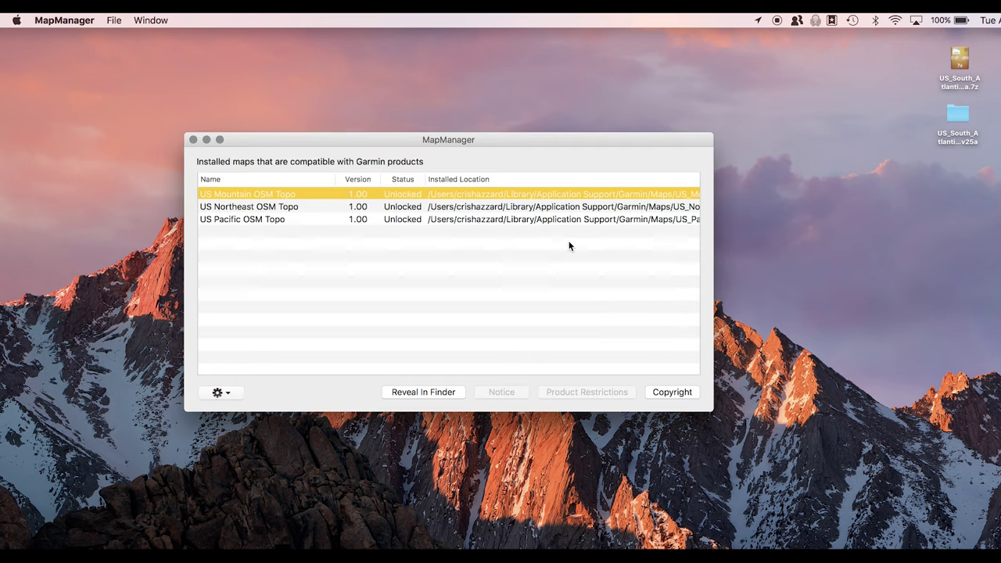
Review the installed US Mountain, Northeast and Pacific OSM Topo maps
click(510, 220)
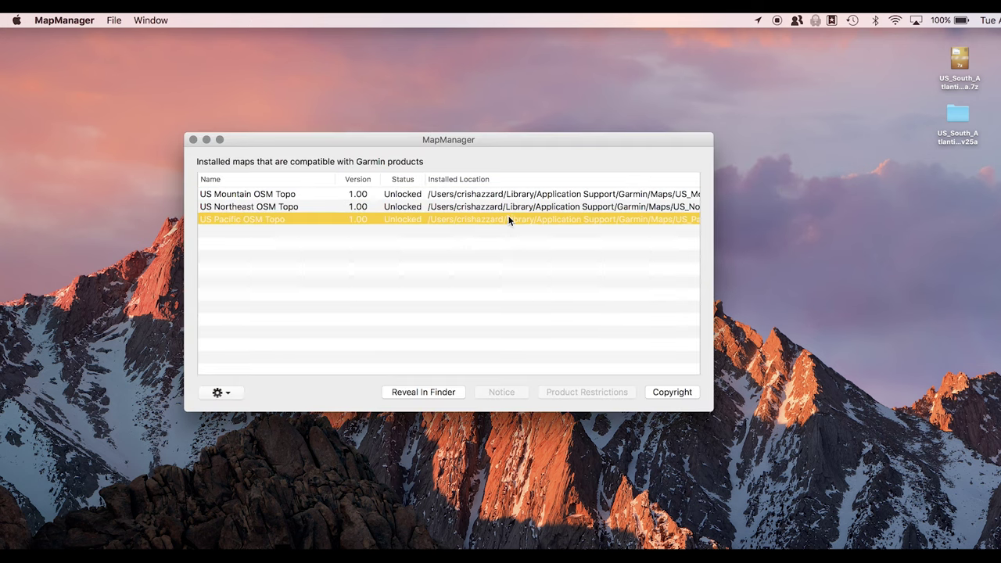
click(510, 209)
click(509, 195)
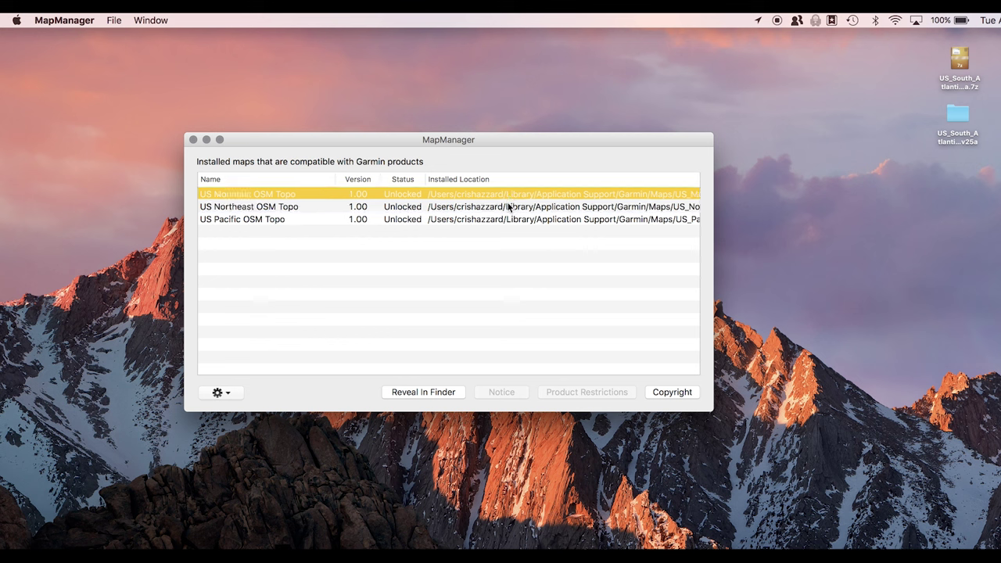
click(509, 207)
click(507, 219)
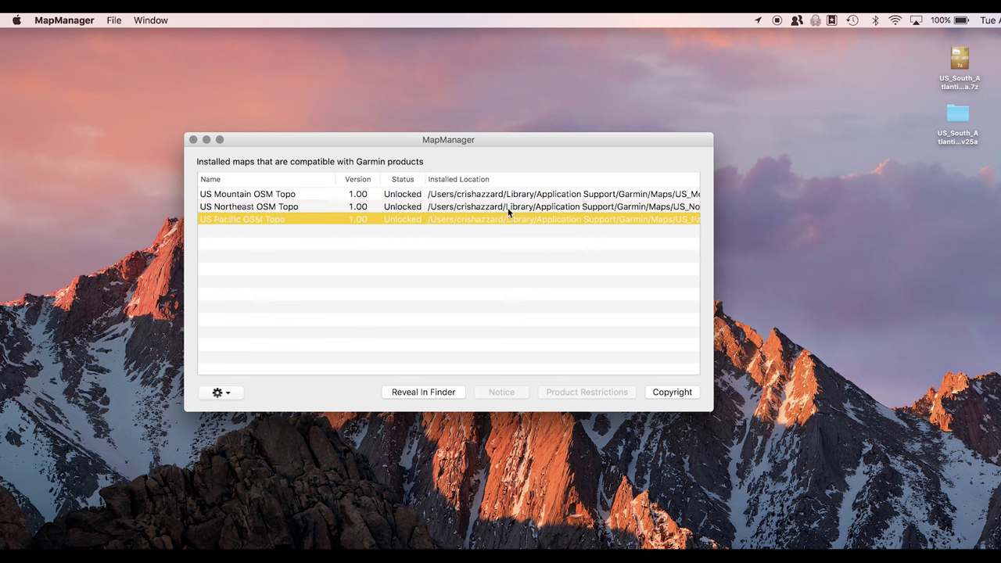
double_click(960, 117)
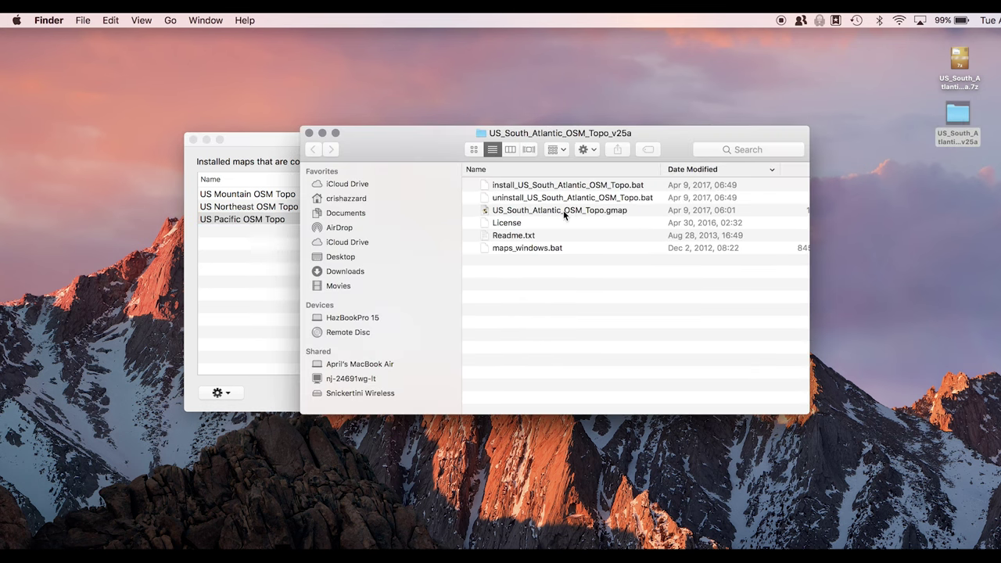
Install US_South_Atlantic_OSM_Topo.gmap through MapManager's Install dialog and dismiss the success message
click(564, 211)
double_click(561, 212)
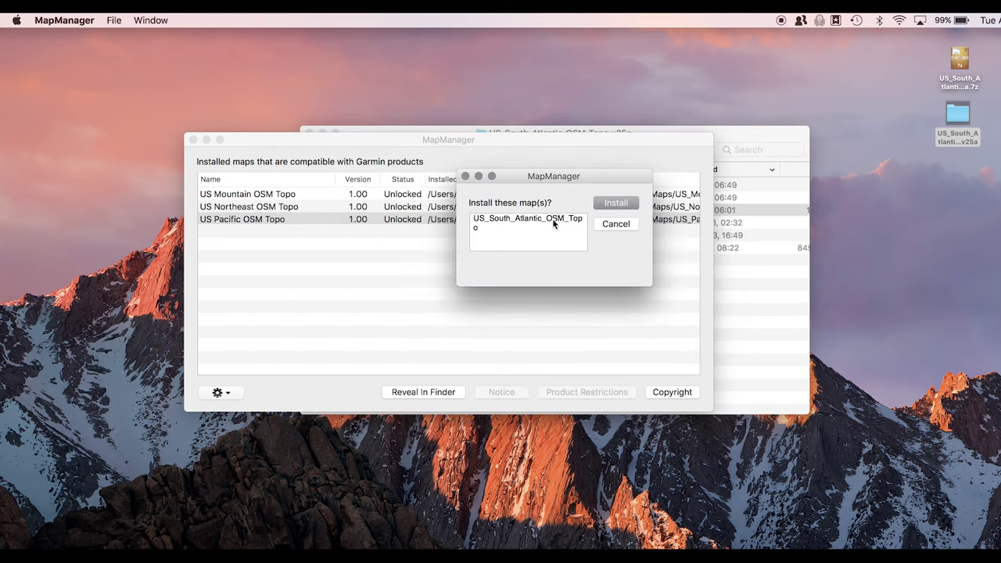
click(609, 205)
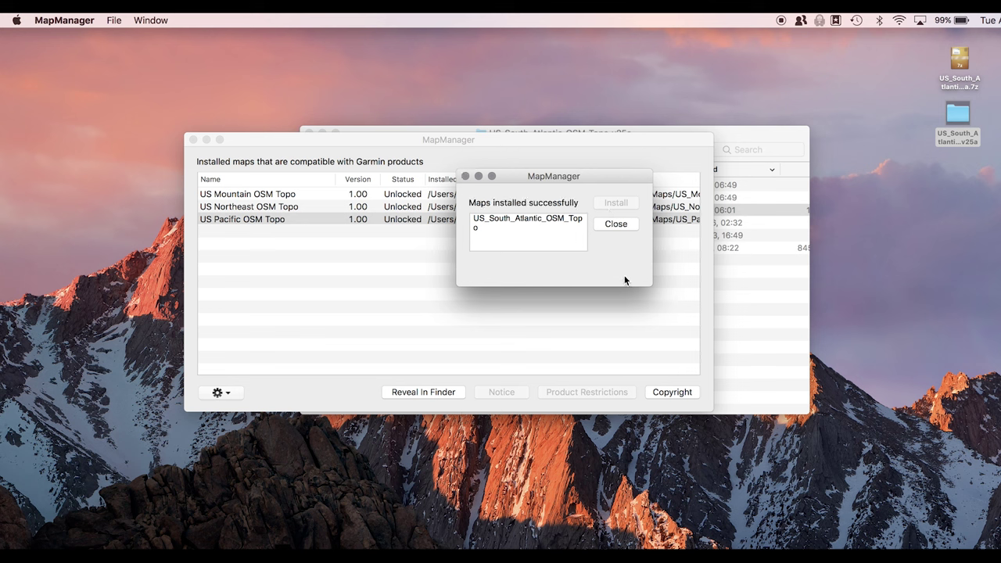
click(617, 223)
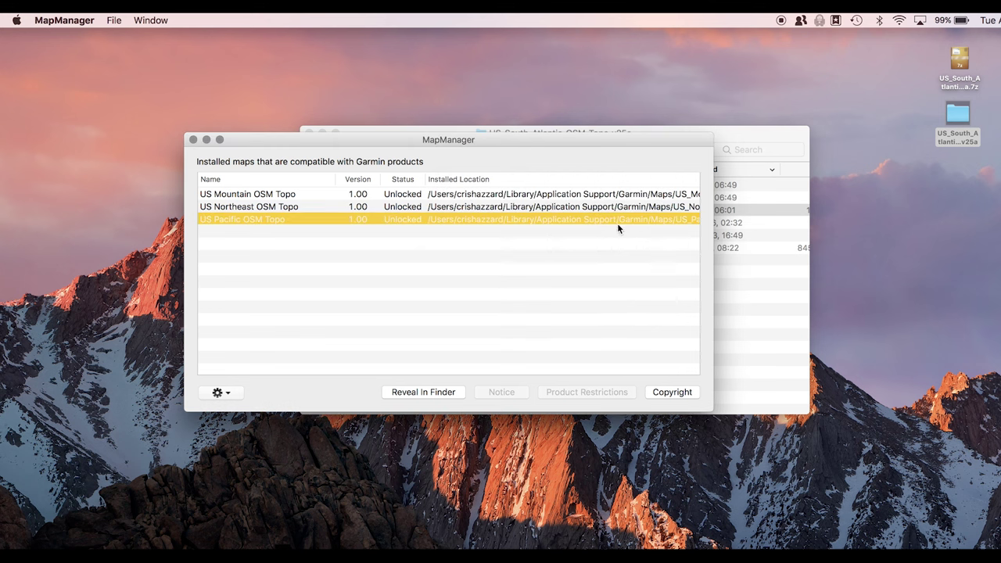
mouse_move(958, 111)
mouse_down()
mouse_move(938, 117)
mouse_move(967, 106)
mouse_up()
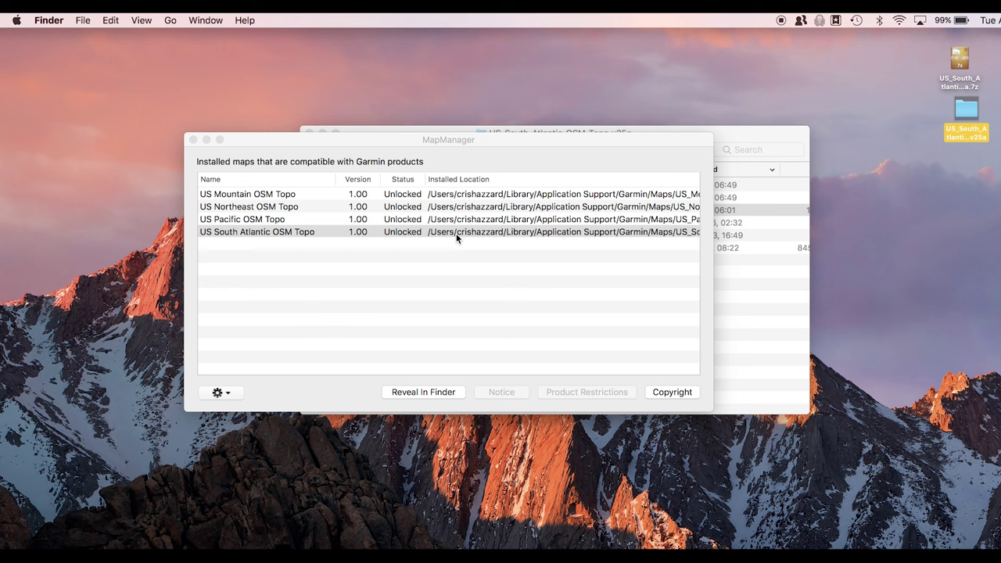
Close the map folder and move the .7z archive and extracted folder to the Trash
click(752, 320)
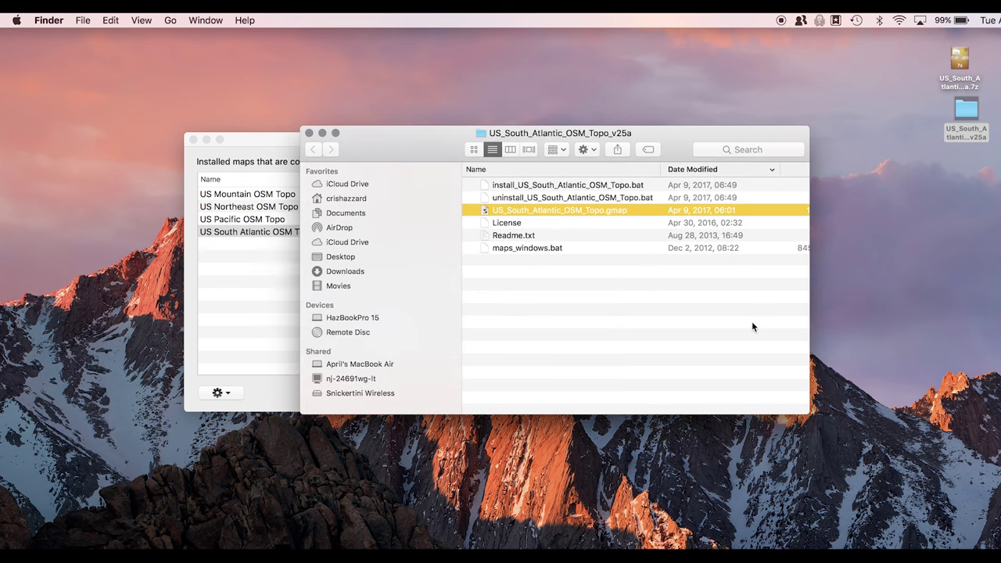
key(super+w)
drag(977, 160, 945, 54)
key(super+BackSpace)
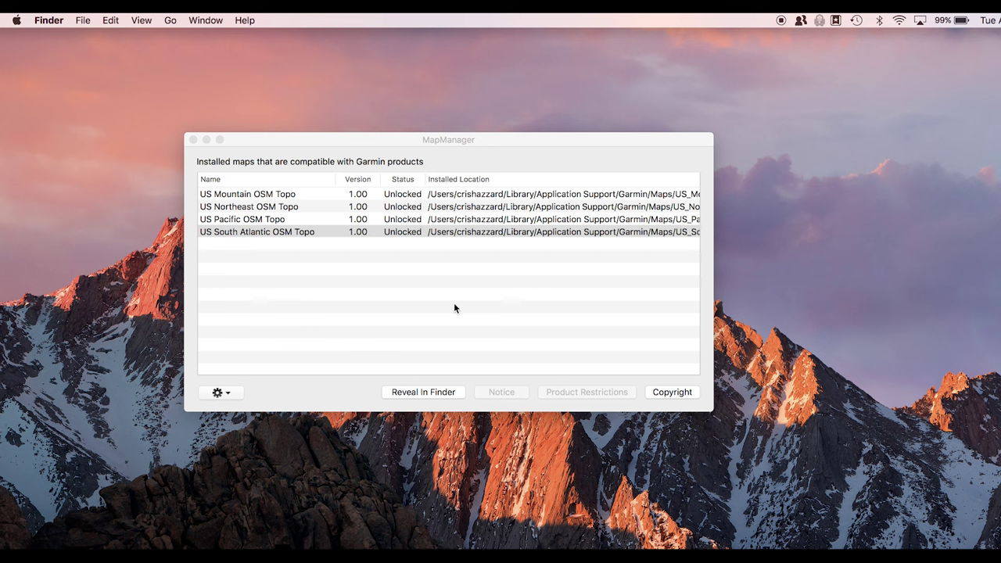
click(310, 148)
Quit MapManager and launch Garmin BaseCamp via a Spotlight search for 'base'
key(cmd+q)
key(super+space)
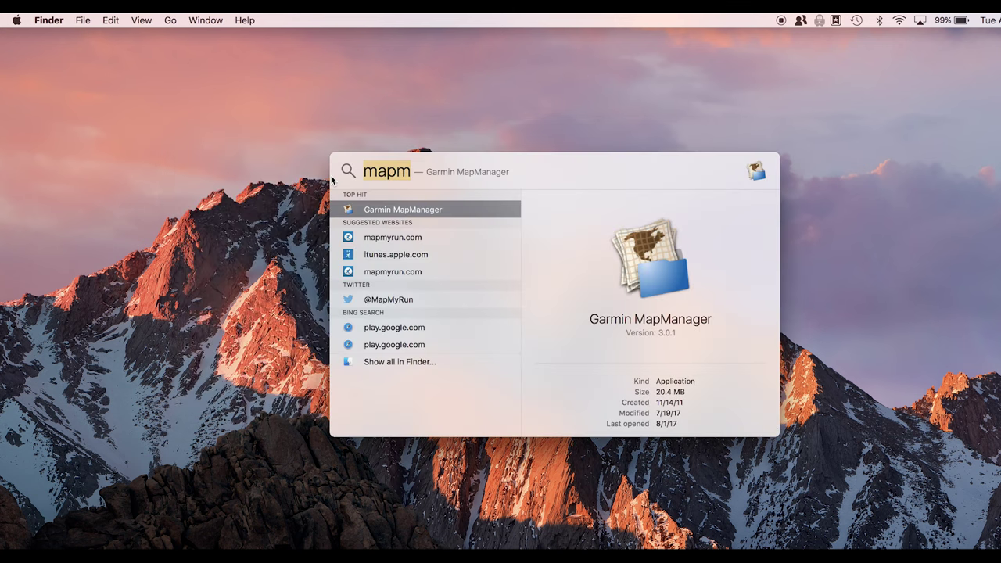
text(base)
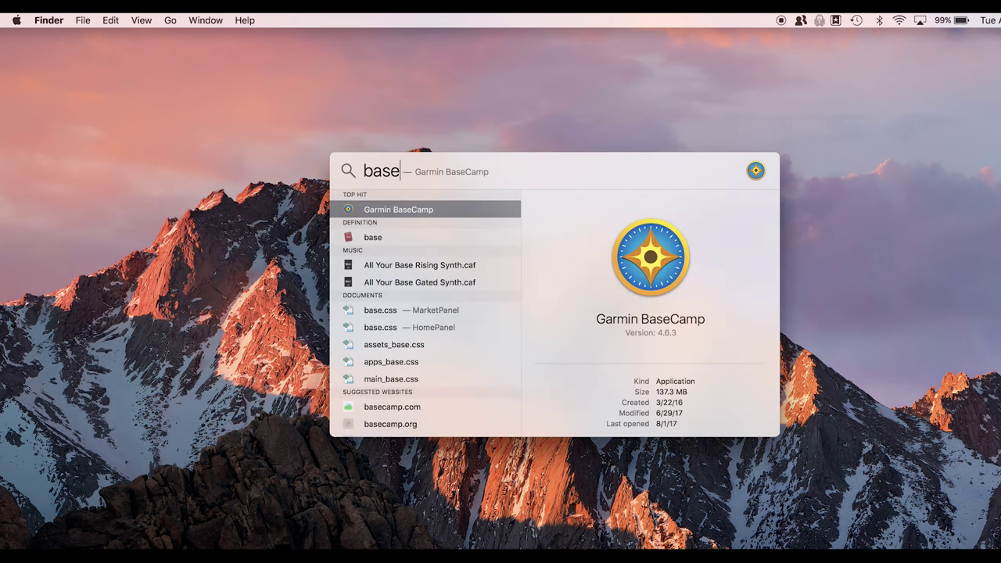
key(Return)
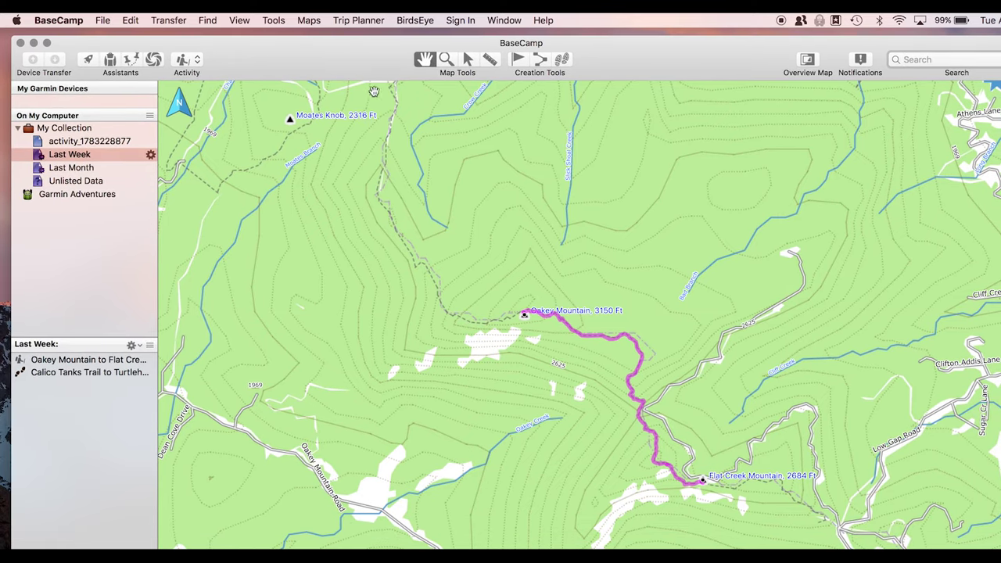
Display the US South Atlantic OSM Topo map and select the Oakey Mountain hike track
click(308, 20)
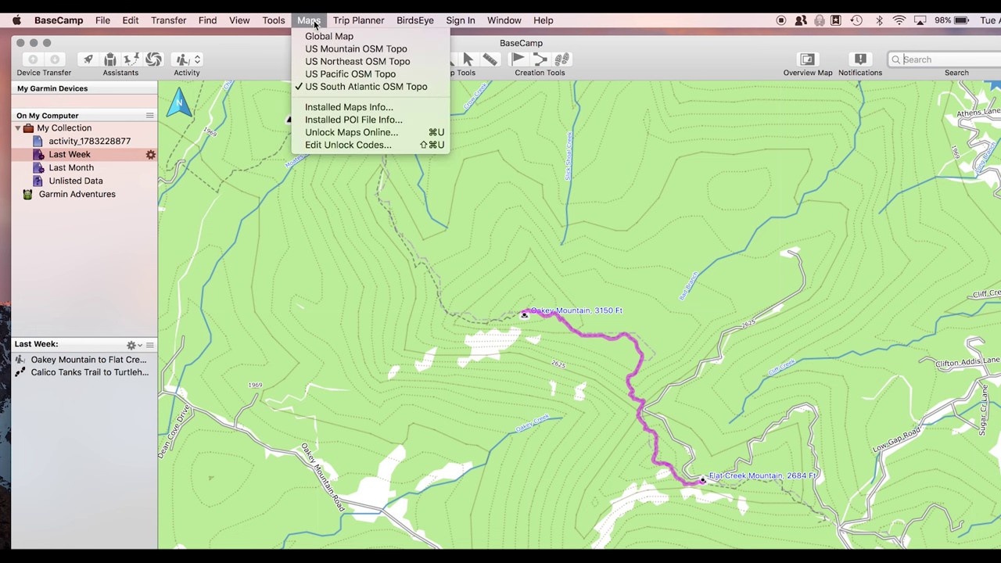
click(370, 86)
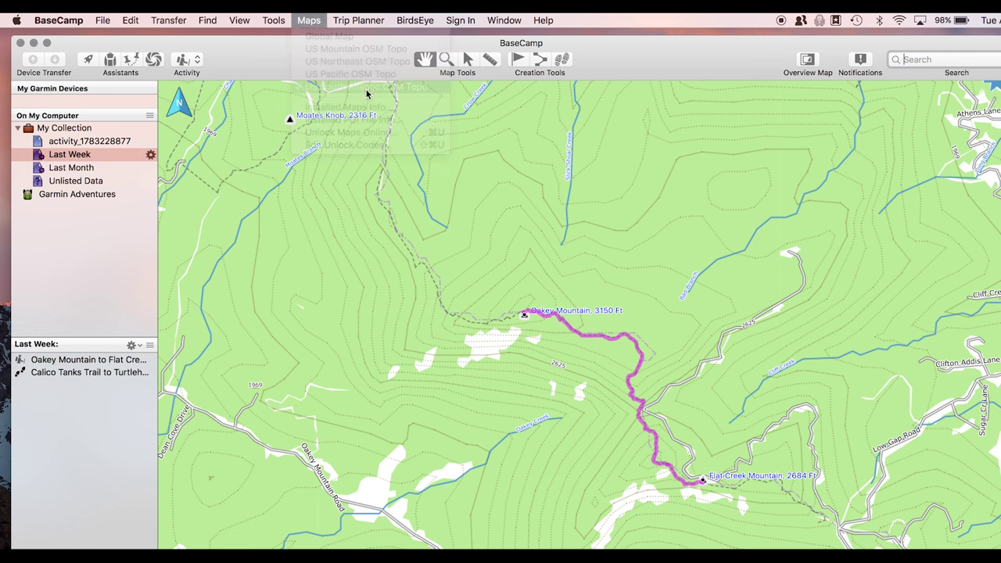
click(100, 363)
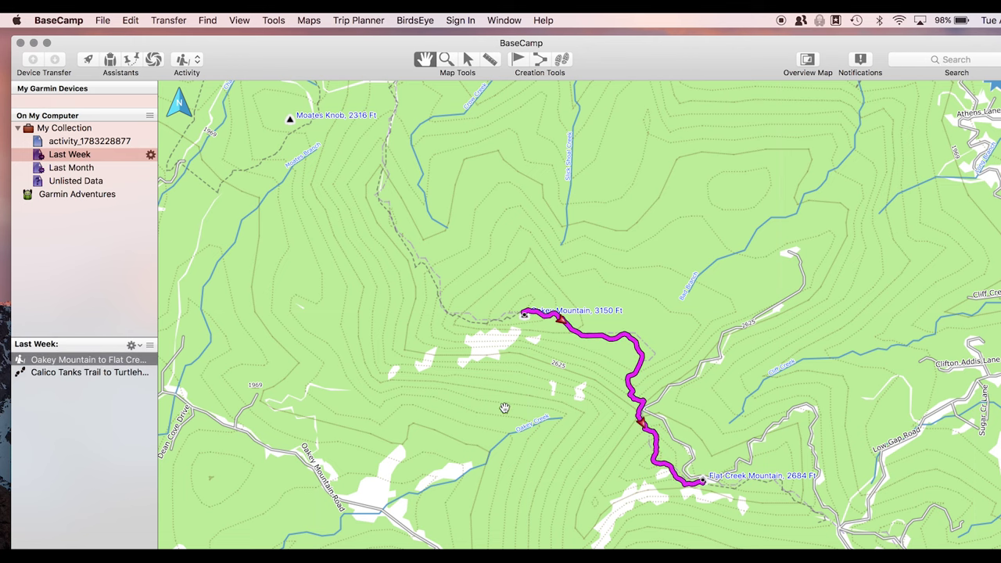
drag(542, 440, 500, 361)
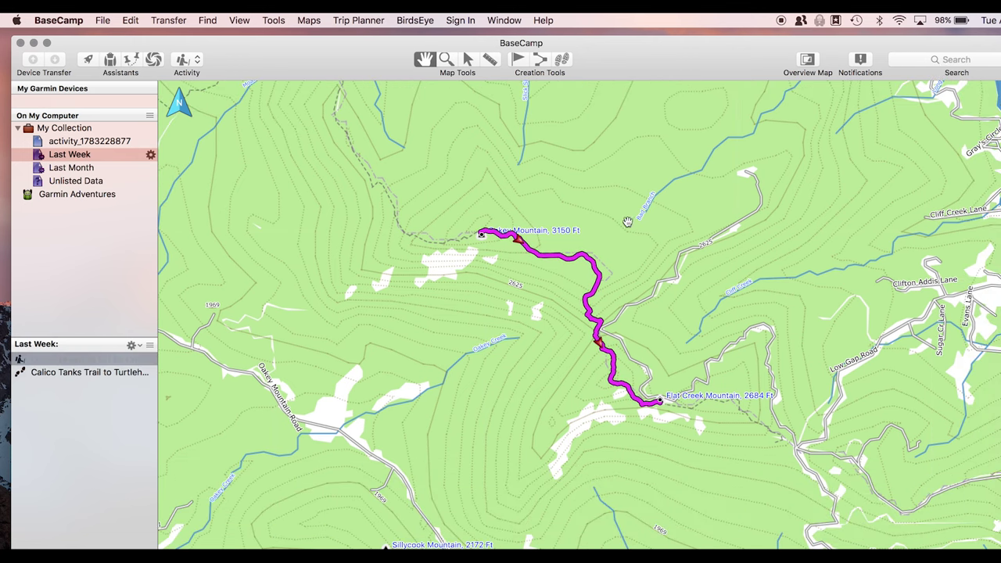
drag(452, 297, 511, 338)
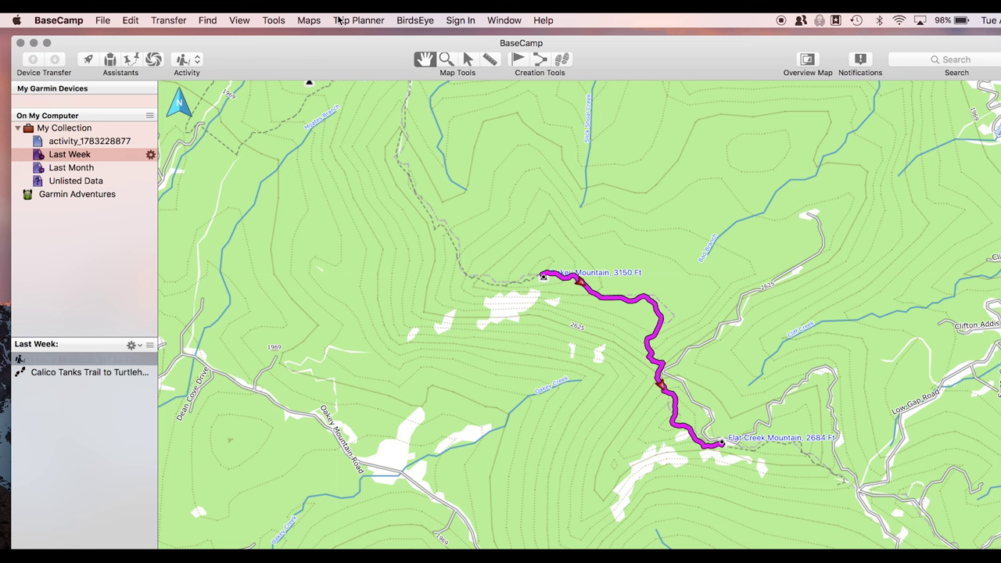
Switch the map to the Global Map and zoom out around the track
click(314, 20)
click(325, 37)
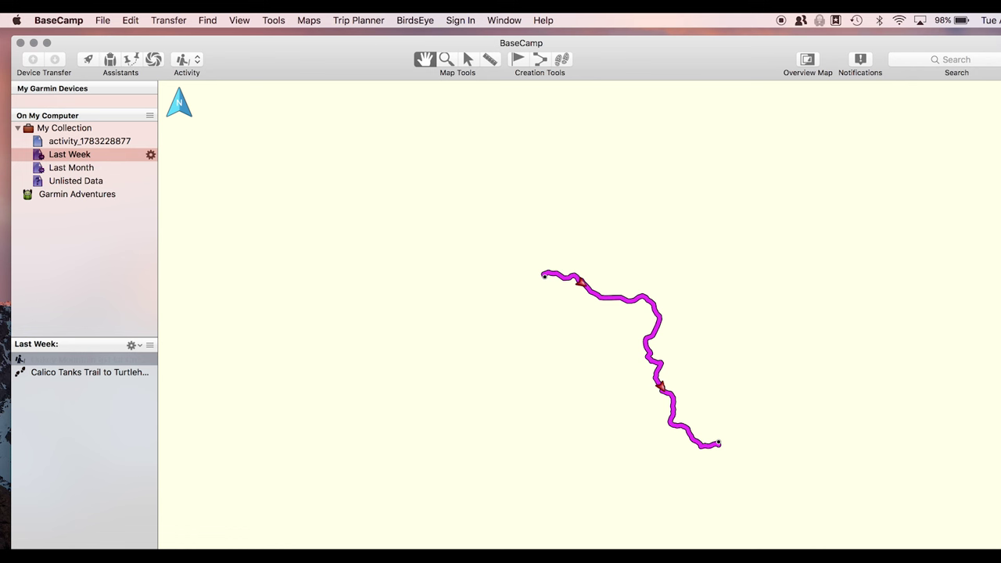
scroll(596, 379, down, 6)
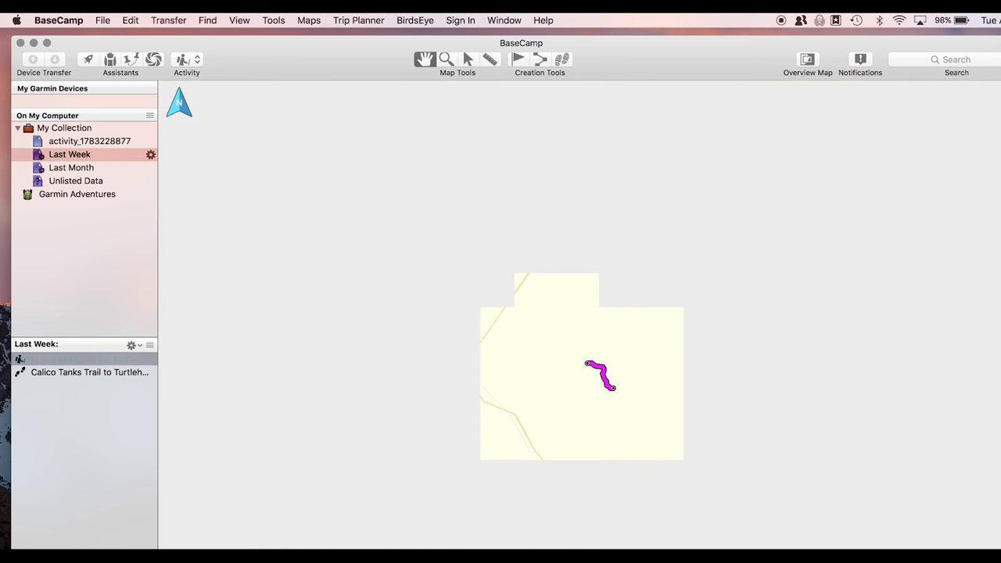
scroll(596, 378, down, 2)
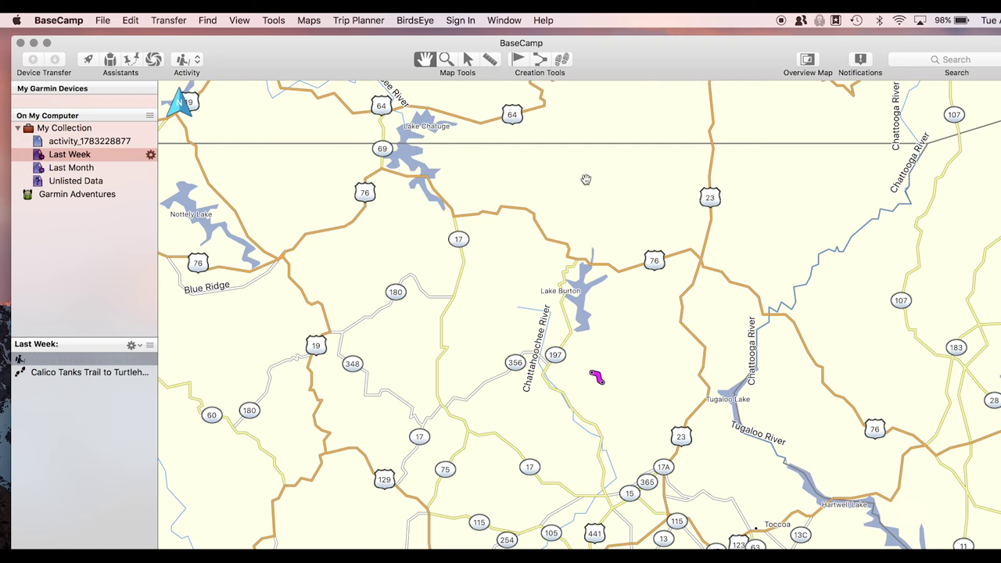
click(309, 20)
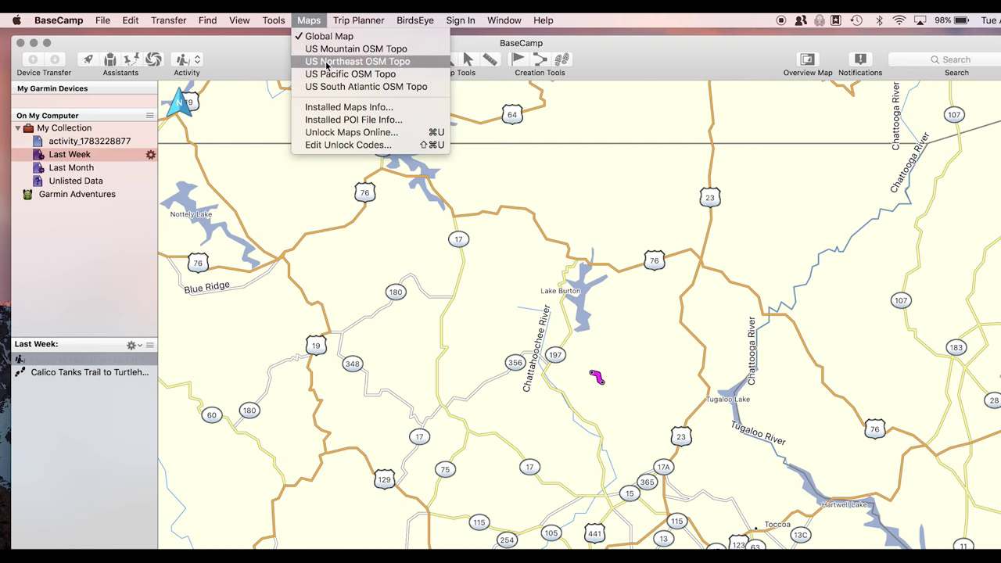
Switch back to the US South Atlantic OSM Topo map, zoom in near Lake Burton, and begin searching 'smoke'
click(349, 87)
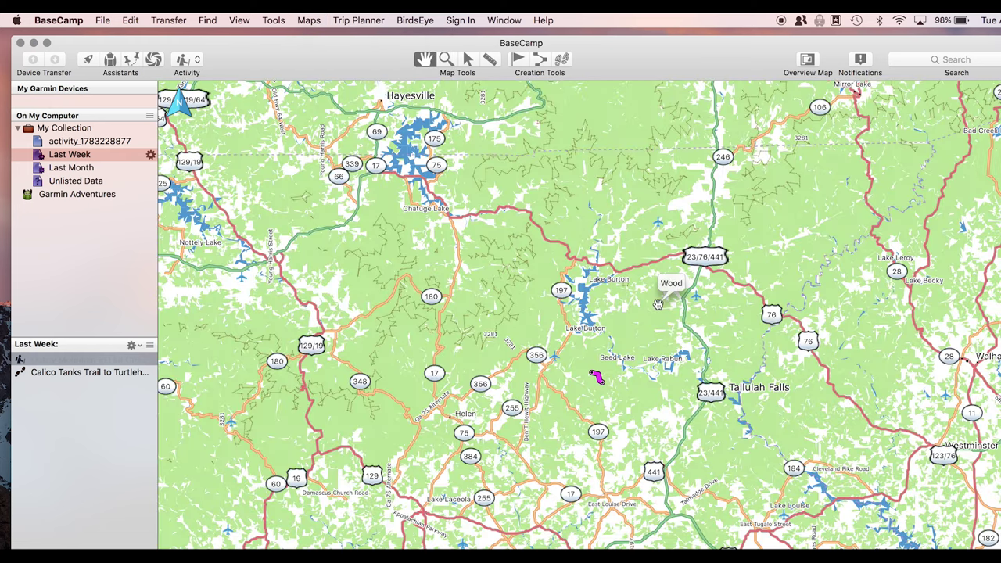
scroll(632, 403, up, 3)
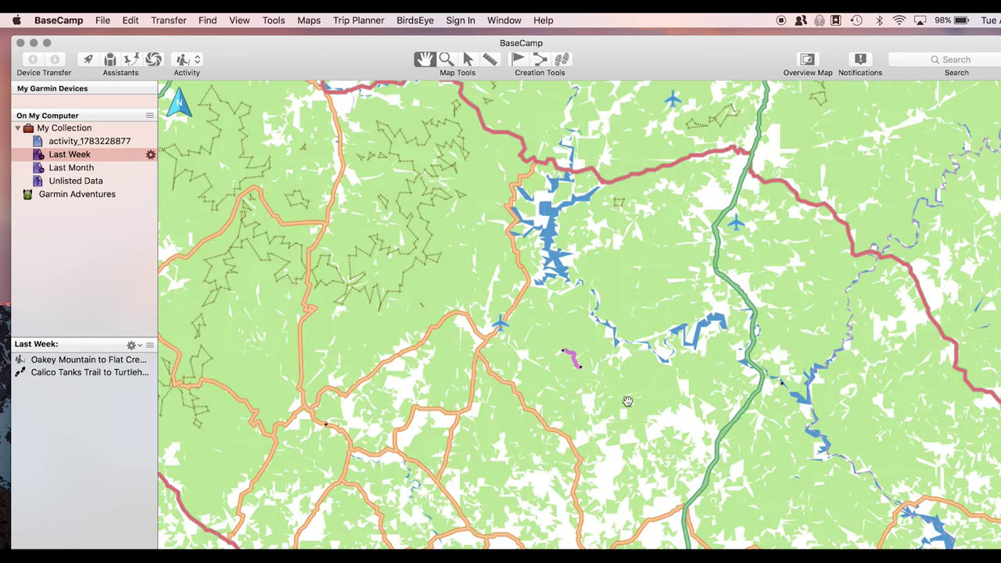
click(951, 60)
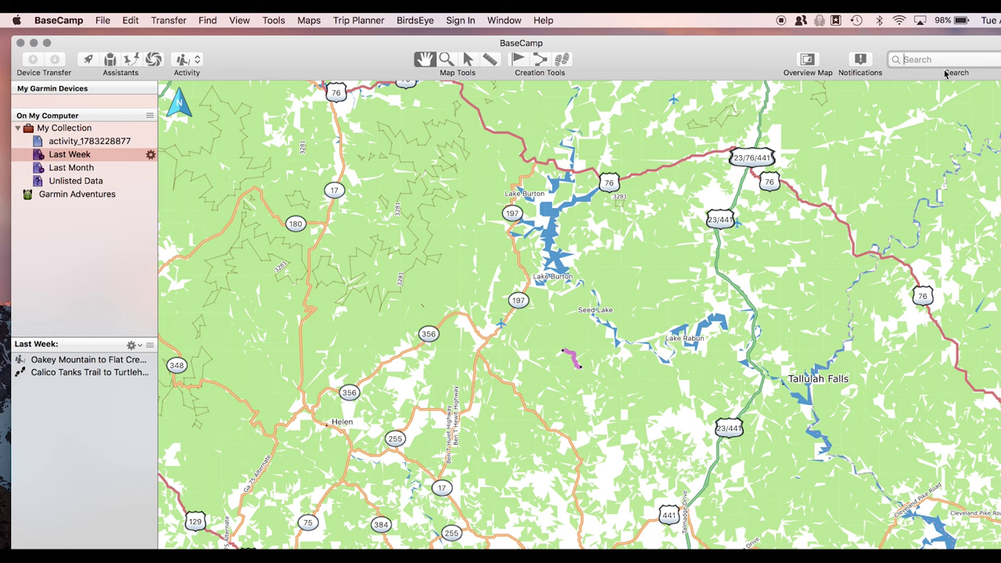
text(smoky mountains)
Search 'smoky mountains' and show Great Smoky Mountains National Park on the topo map, dismissing its popup
key(Return)
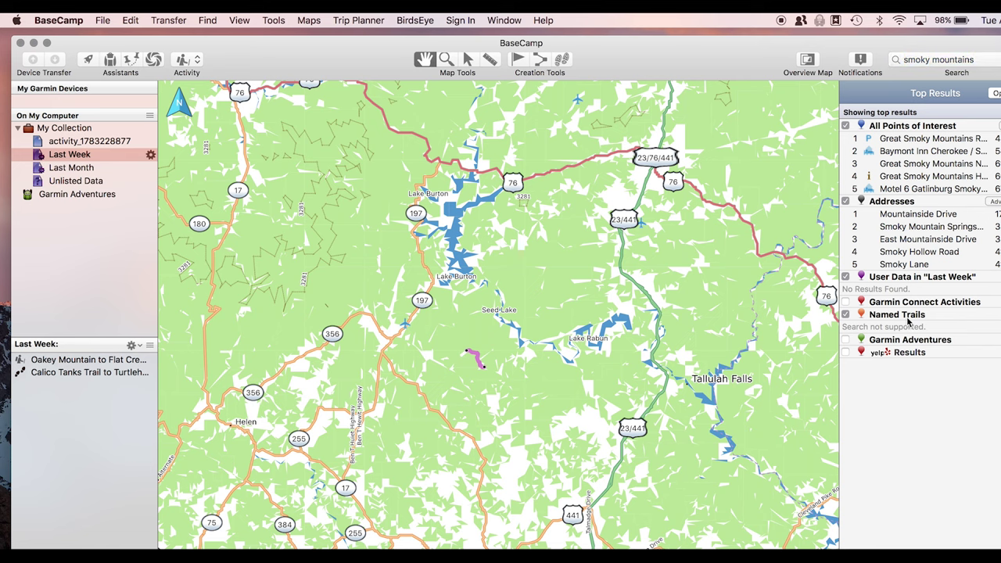
click(919, 218)
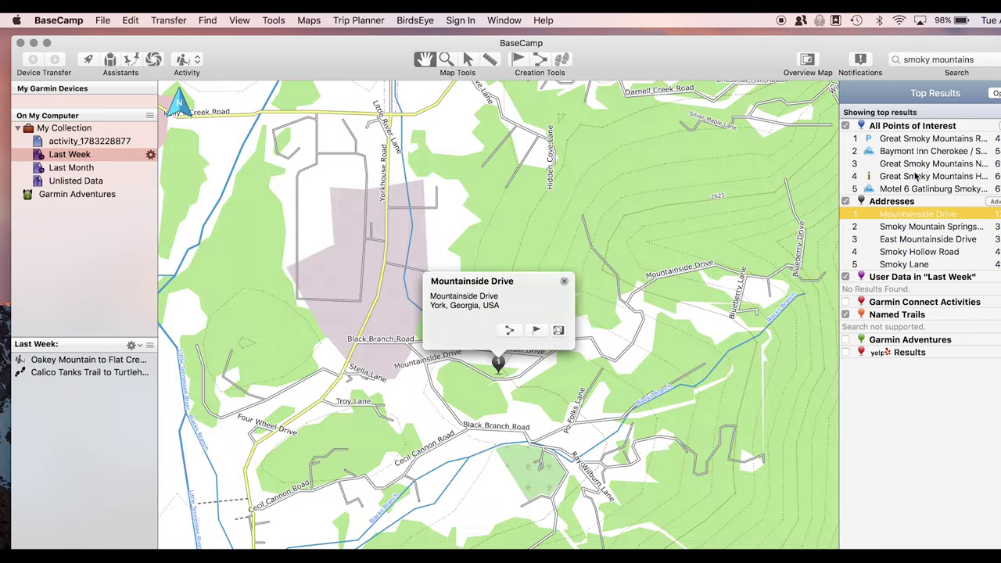
click(913, 165)
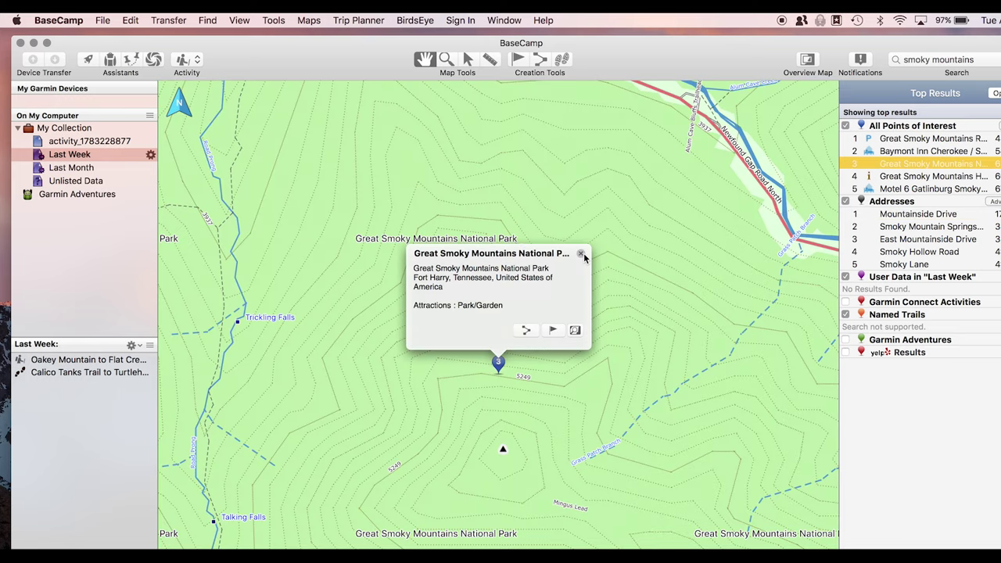
click(581, 254)
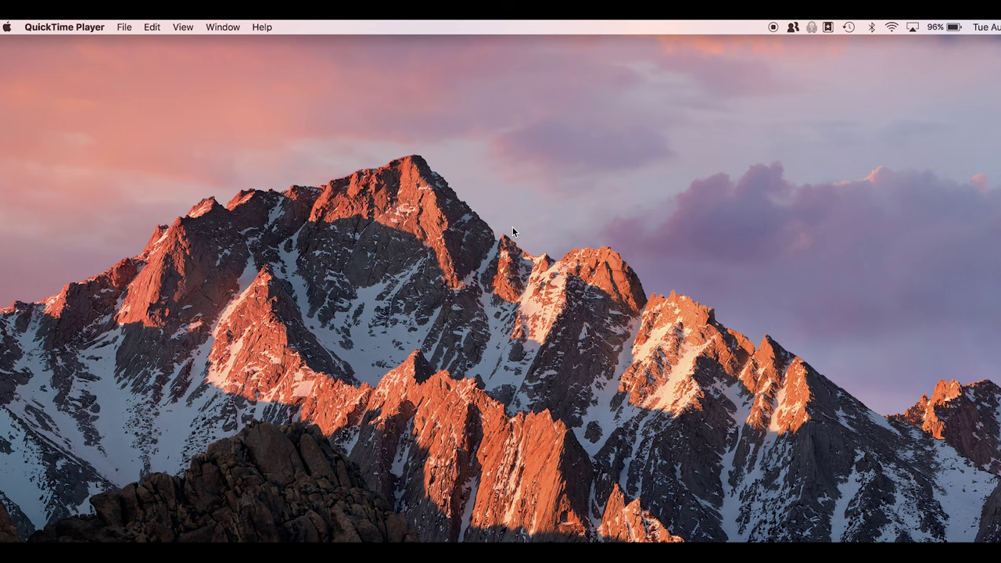
Search Spotlight for 'map' to find Garmin MapInstall
key(super+space)
text(map)
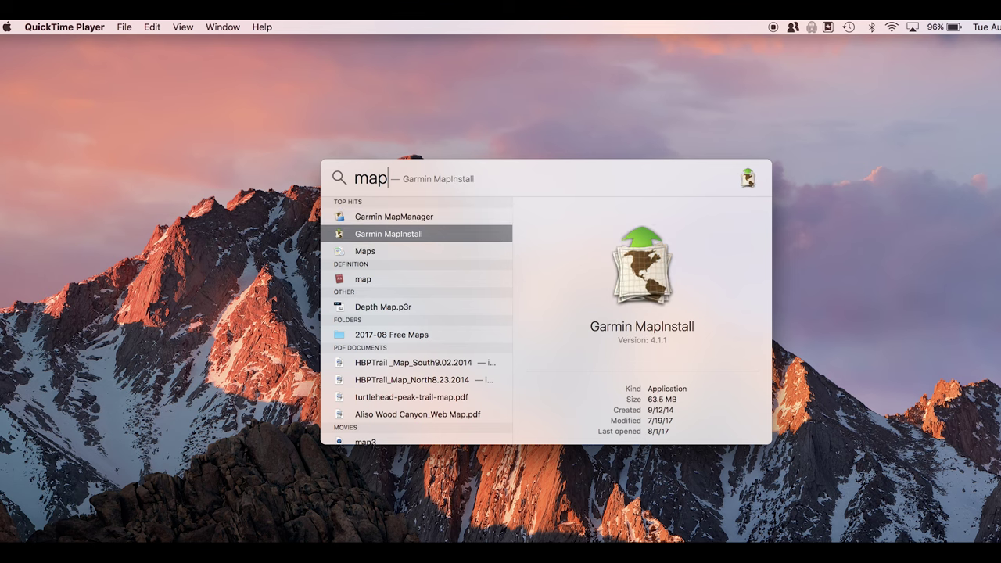
Launch Garmin MapInstall for the eTrex 20x, move its window up, and continue to the installable maps list
click(512, 227)
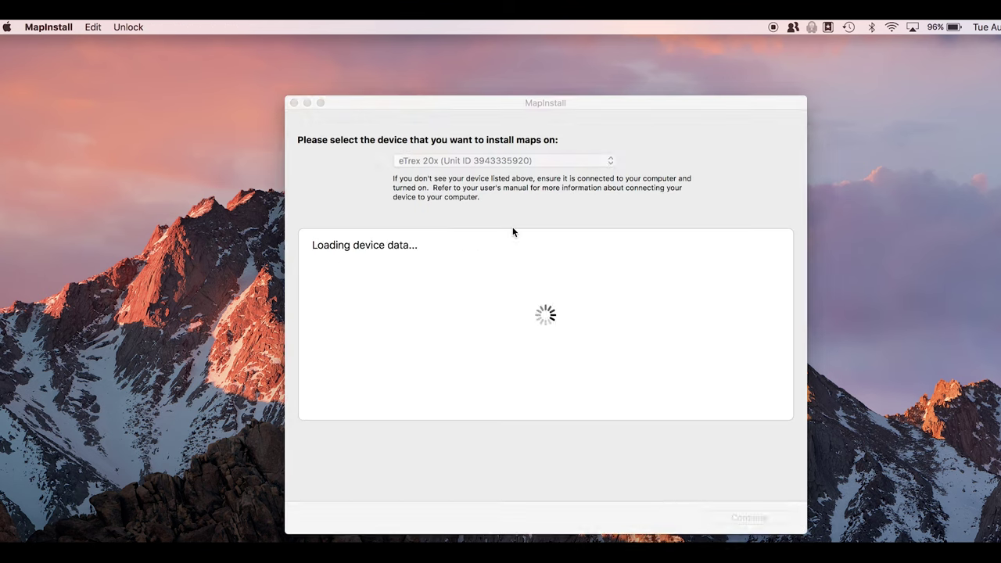
drag(488, 102, 474, 57)
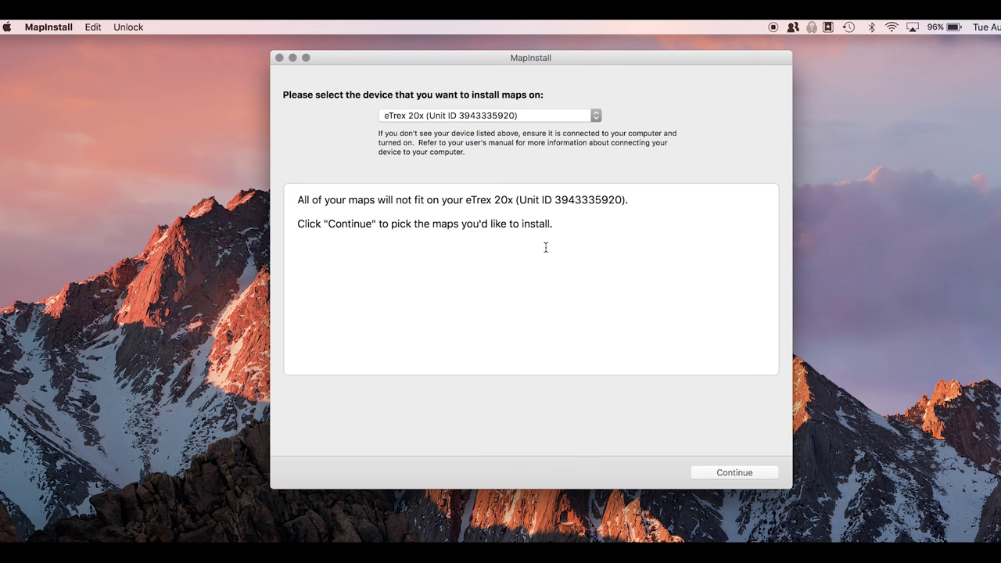
click(735, 473)
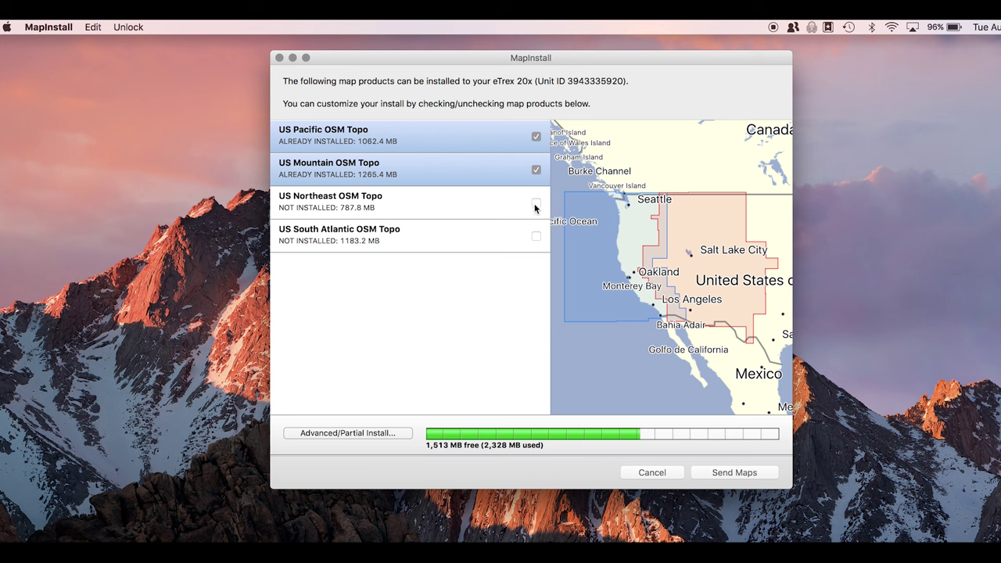
Select US South Atlantic OSM Topo and send the chosen maps to the eTrex 20x
click(535, 236)
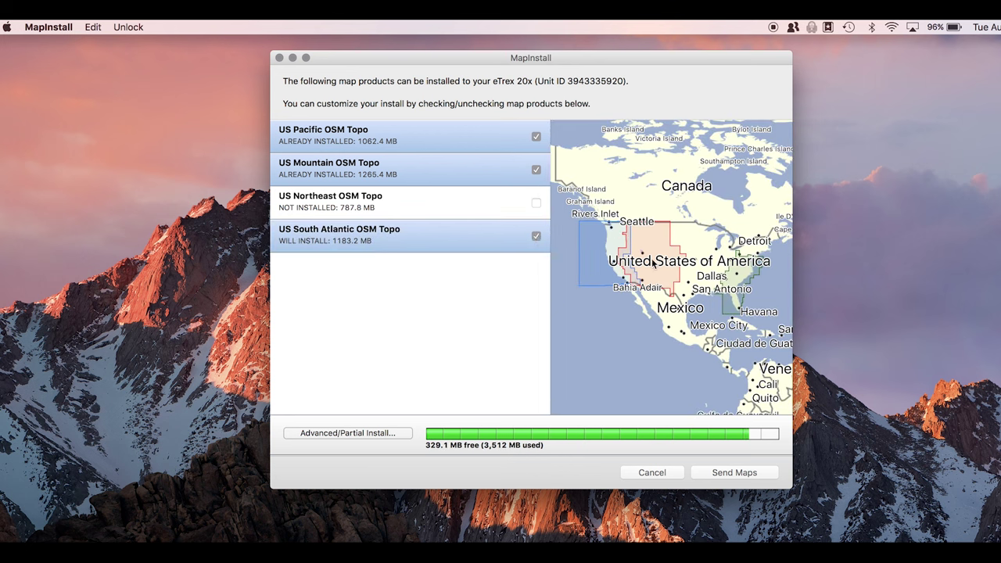
click(718, 474)
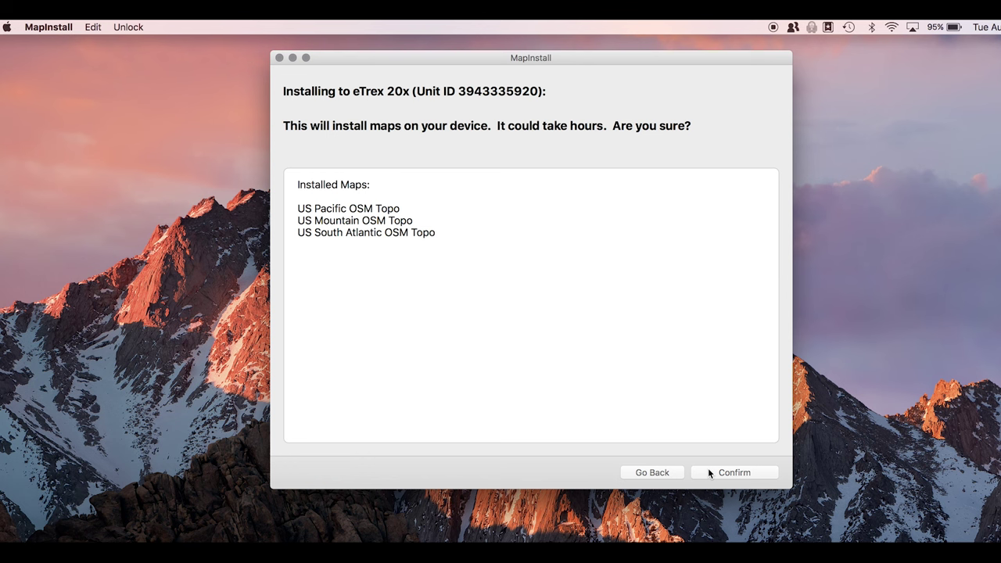
Confirm installing the three OSM Topo maps onto the eTrex 20x, then close MapInstall once complete
click(709, 469)
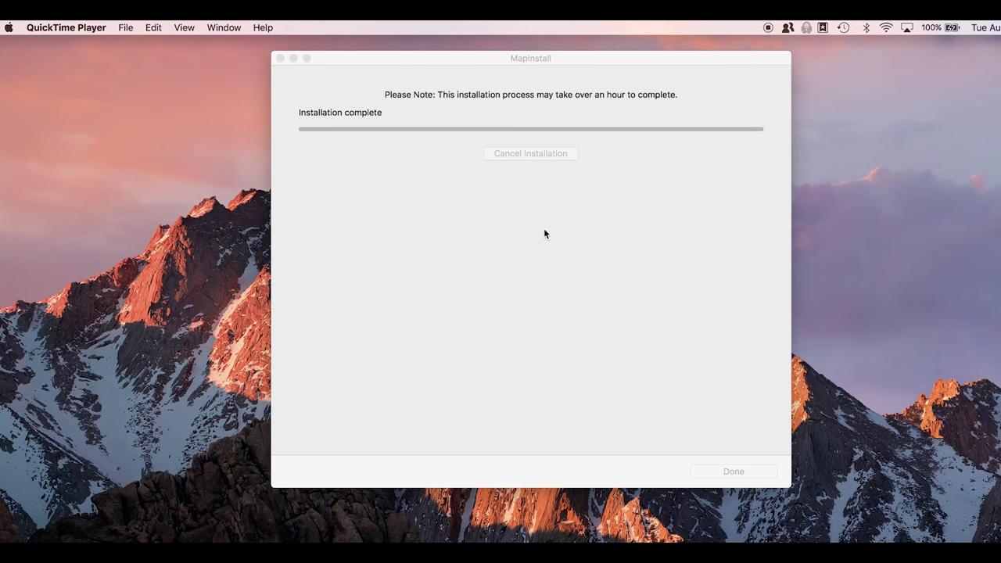
click(546, 251)
click(732, 472)
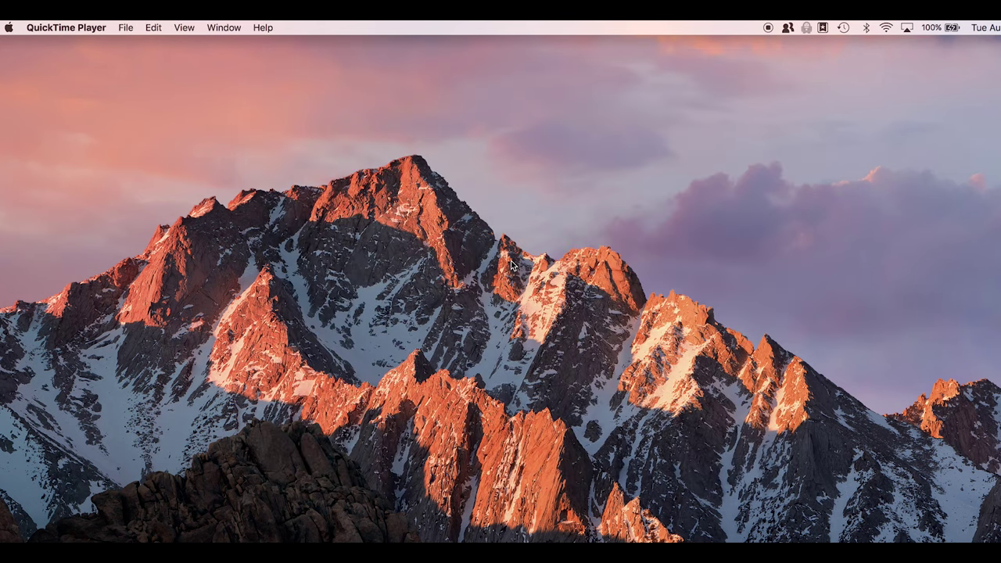